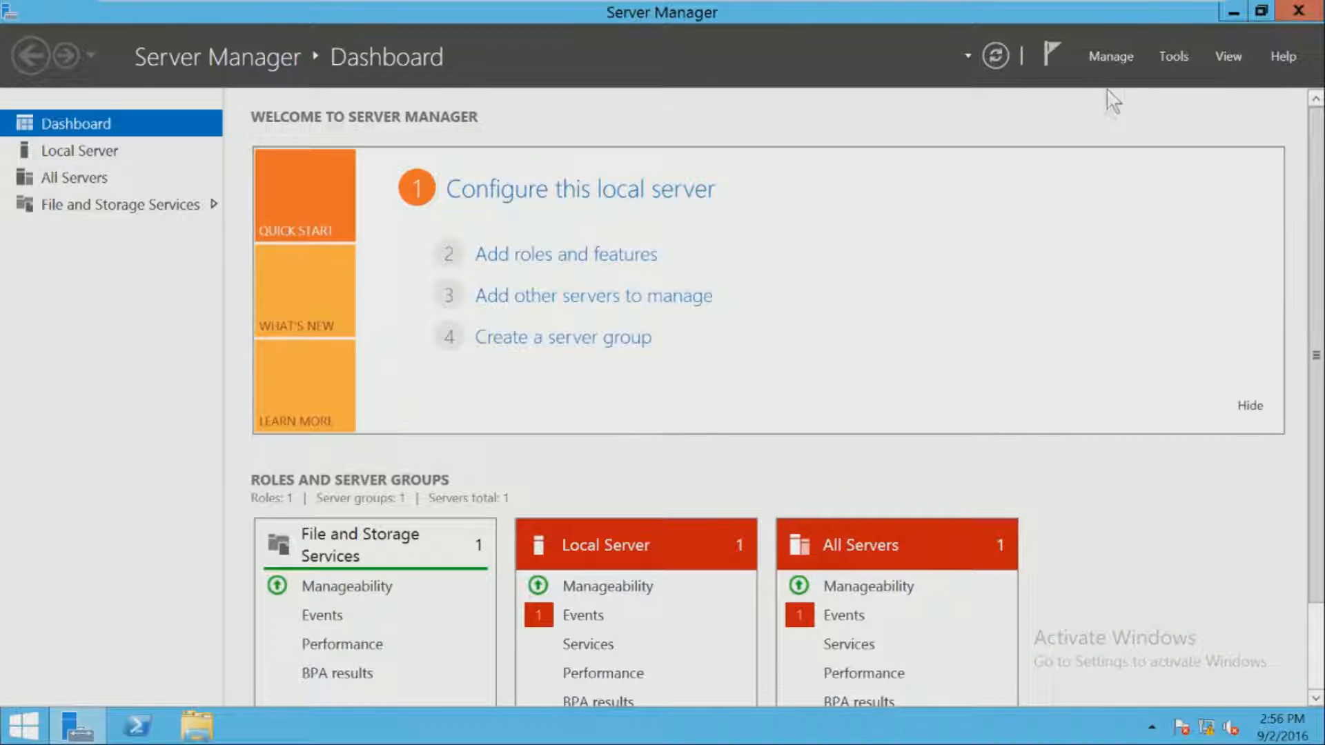
# - Launch Add Roles and Features, keeping role-based installation and the local server as destination
pyautogui.click(1112, 55)
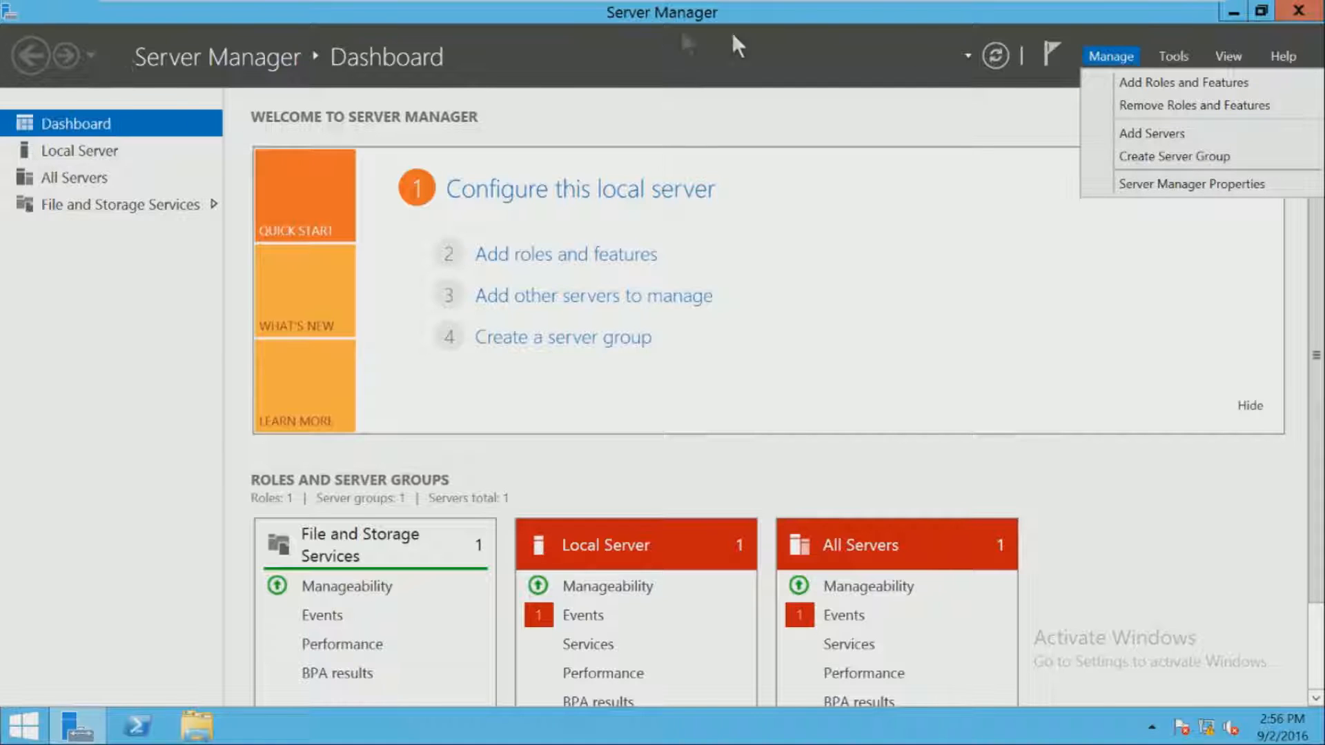
pyautogui.click(1157, 82)
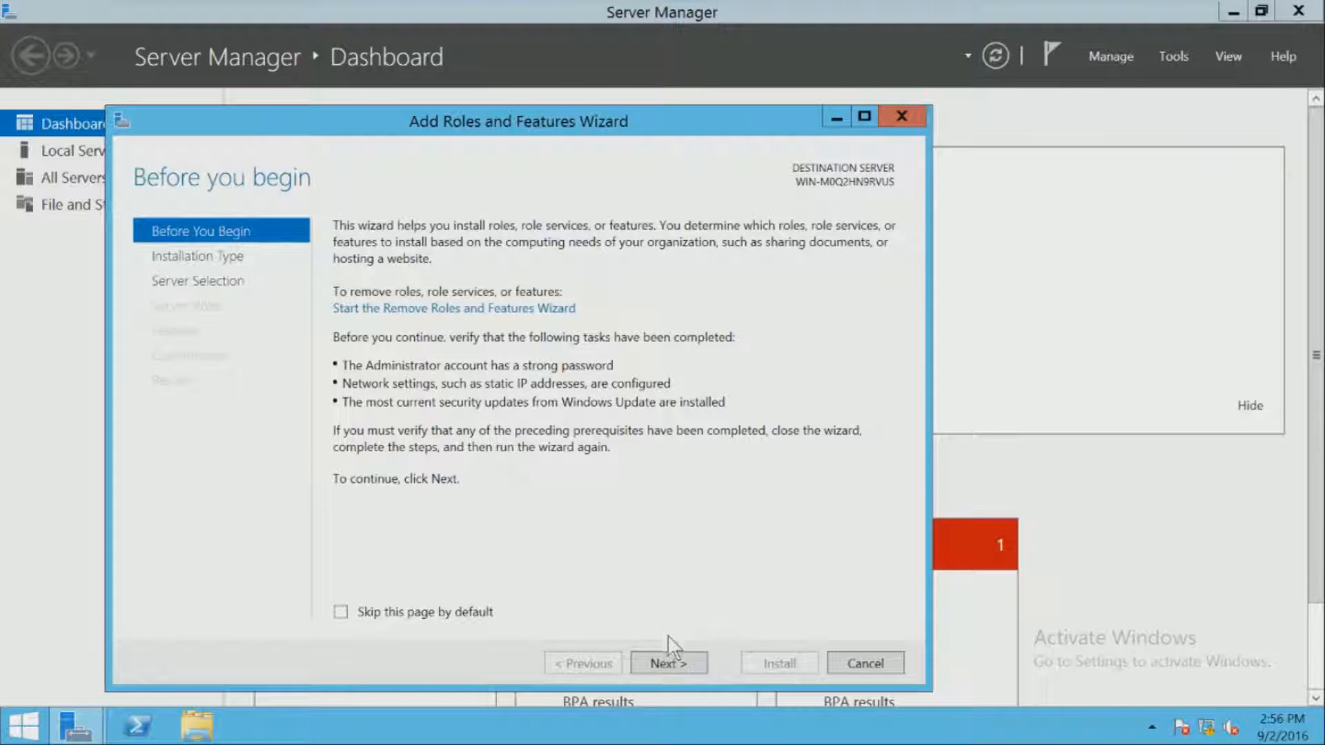
pyautogui.click(690, 660)
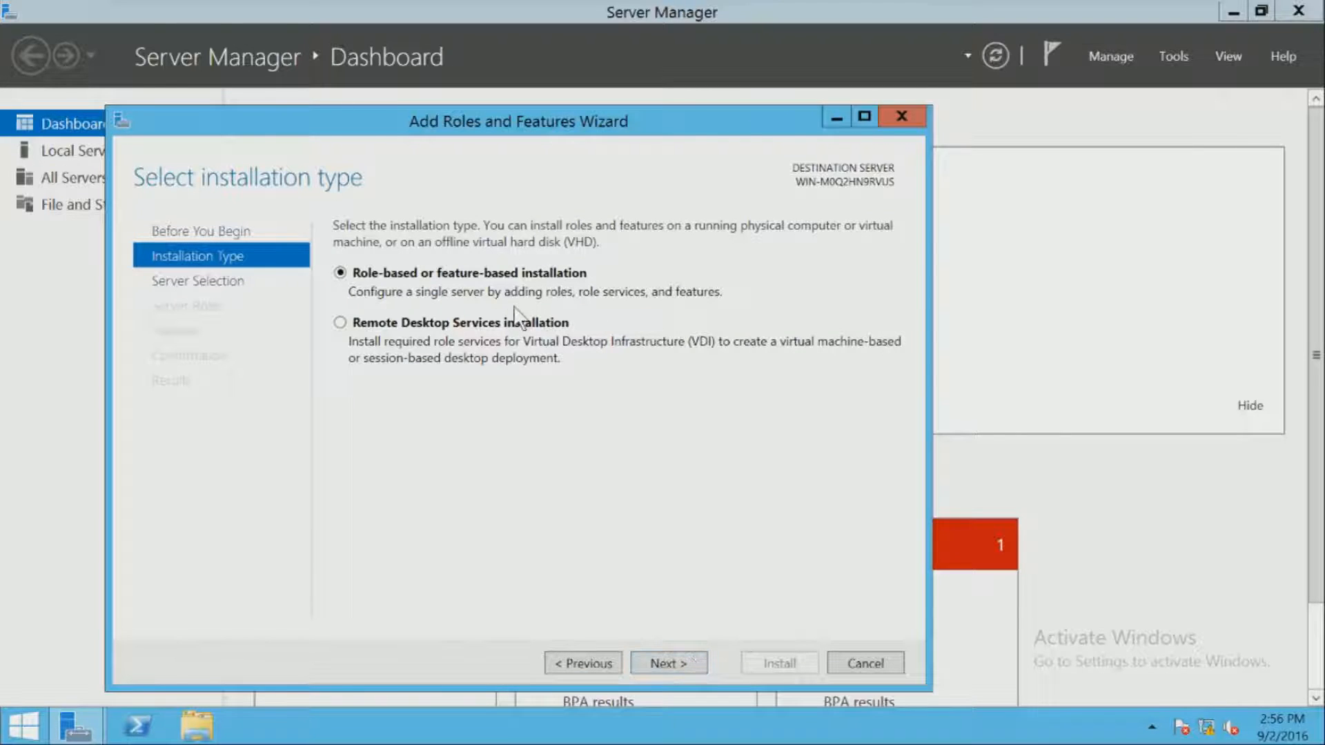
pyautogui.click(688, 664)
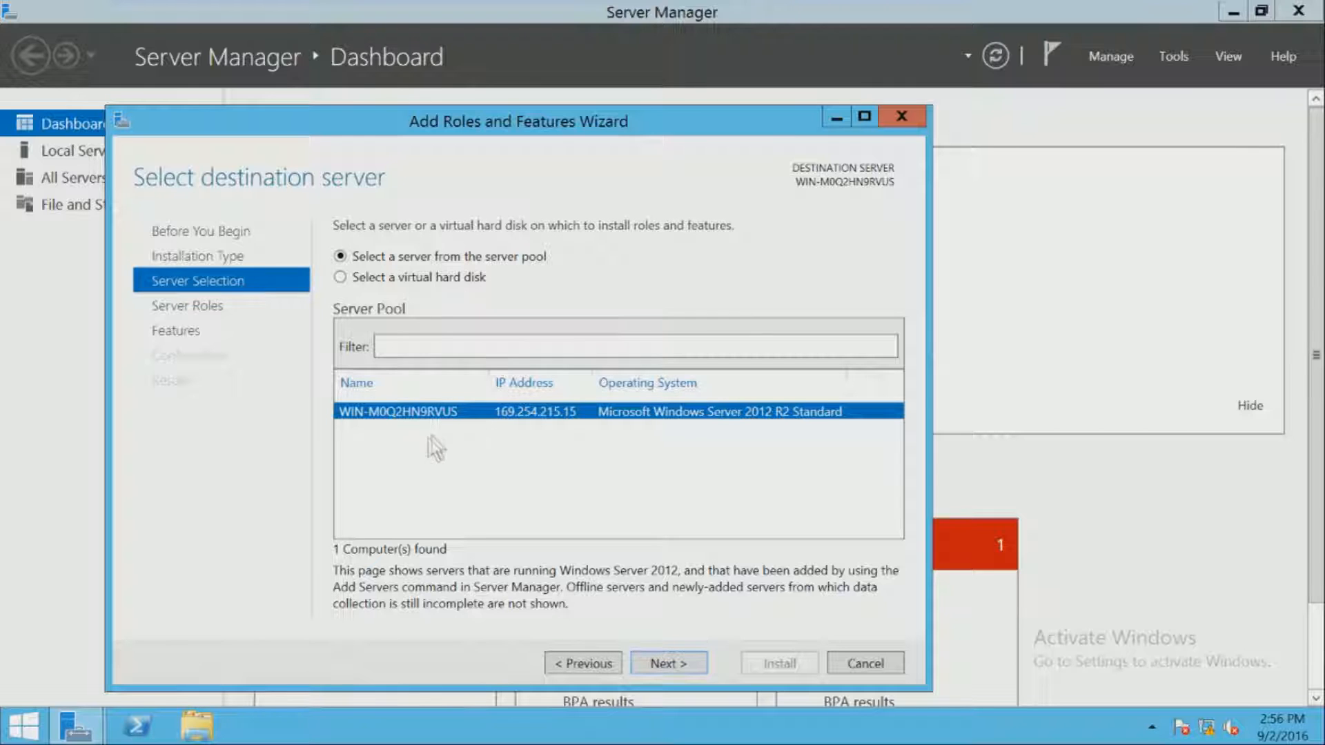
pyautogui.click(671, 665)
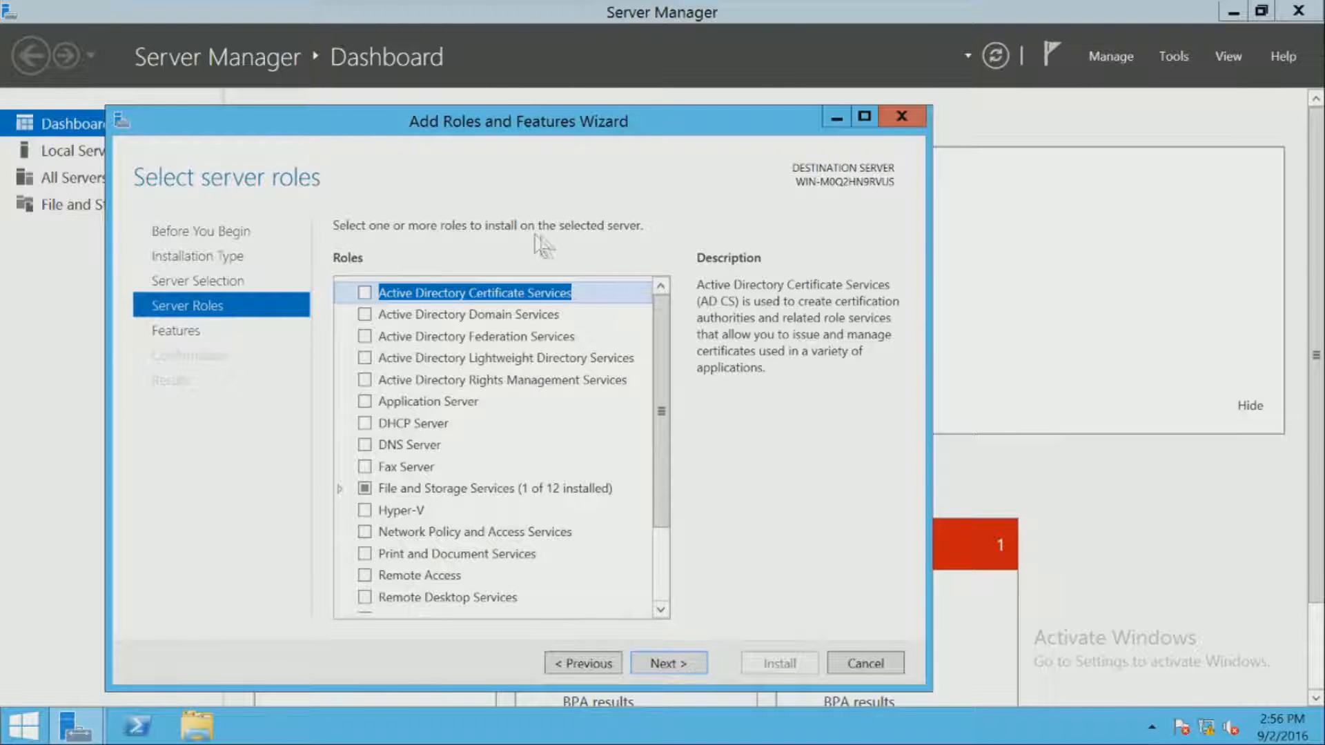
# - Tick Active Directory Domain Services, accept its required management features, and advance to Select features
pyautogui.scroll(-2, 581, 380)
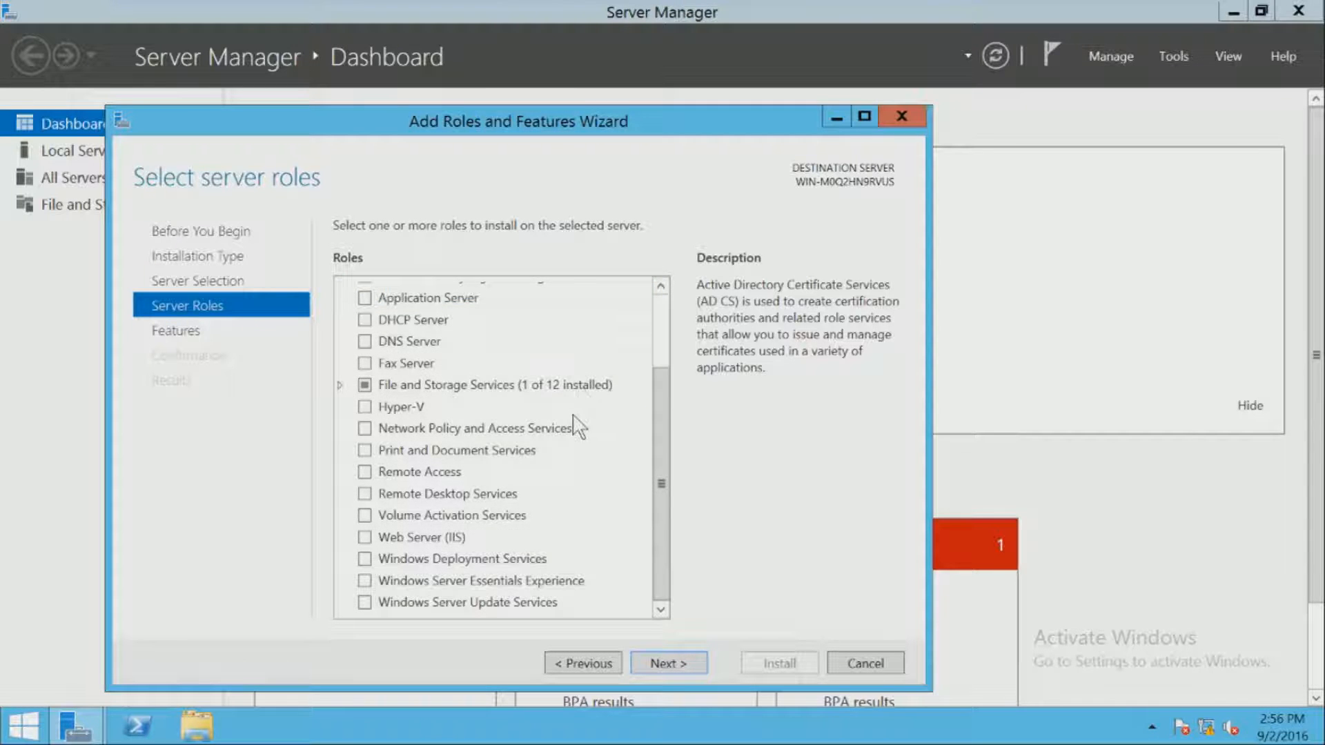
pyautogui.scroll(2, 577, 424)
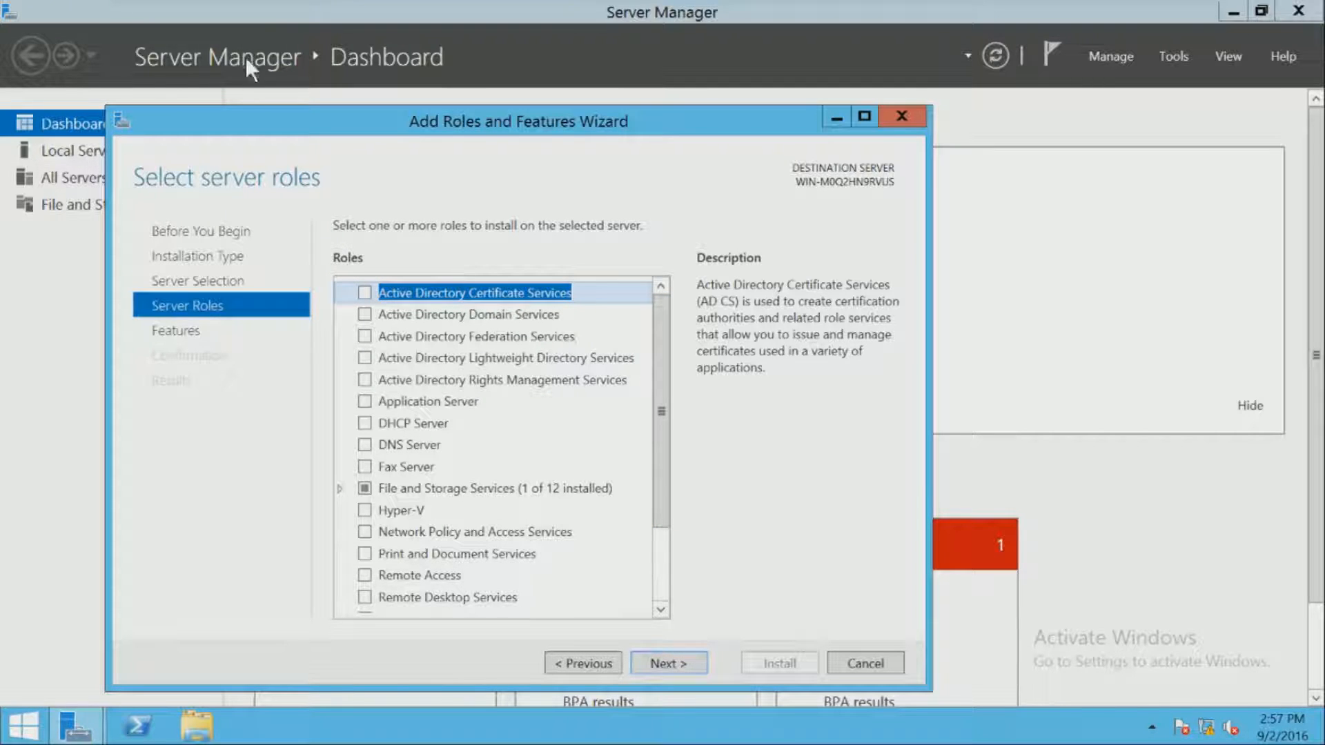
pyautogui.click(365, 316)
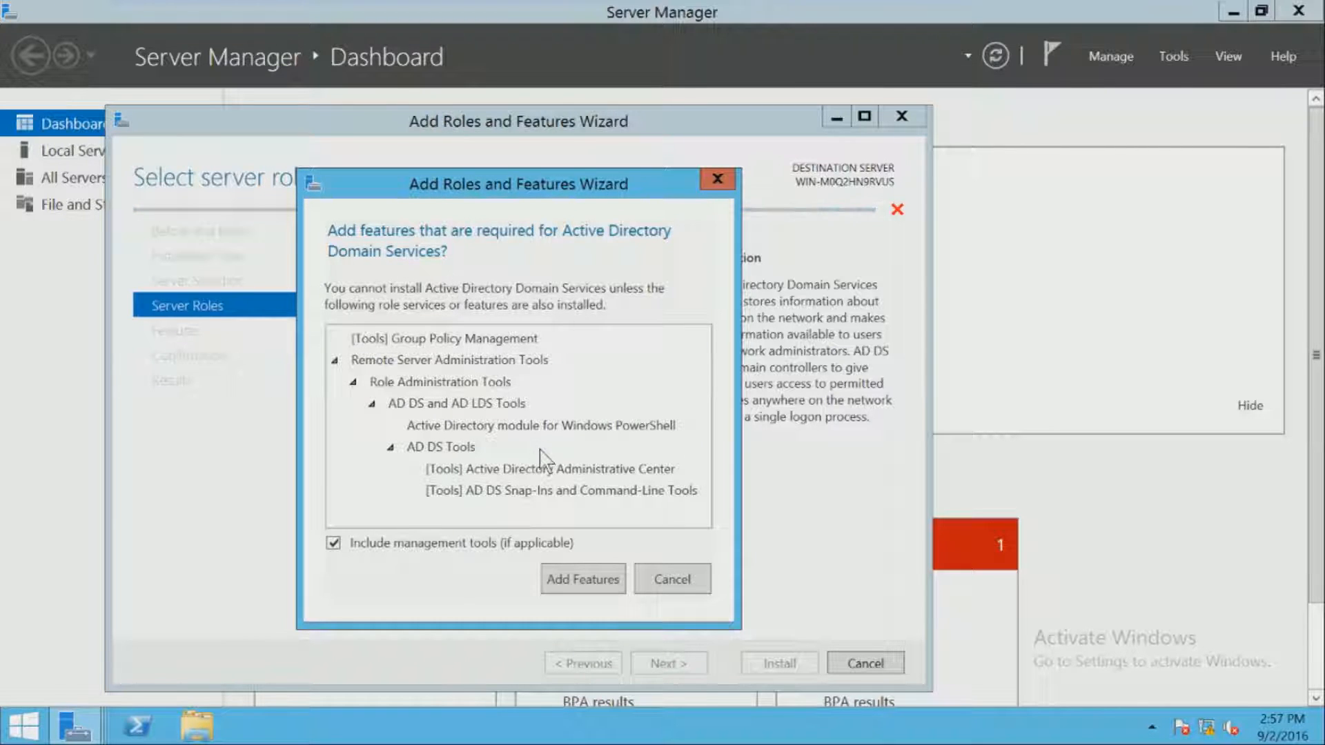
pyautogui.click(608, 581)
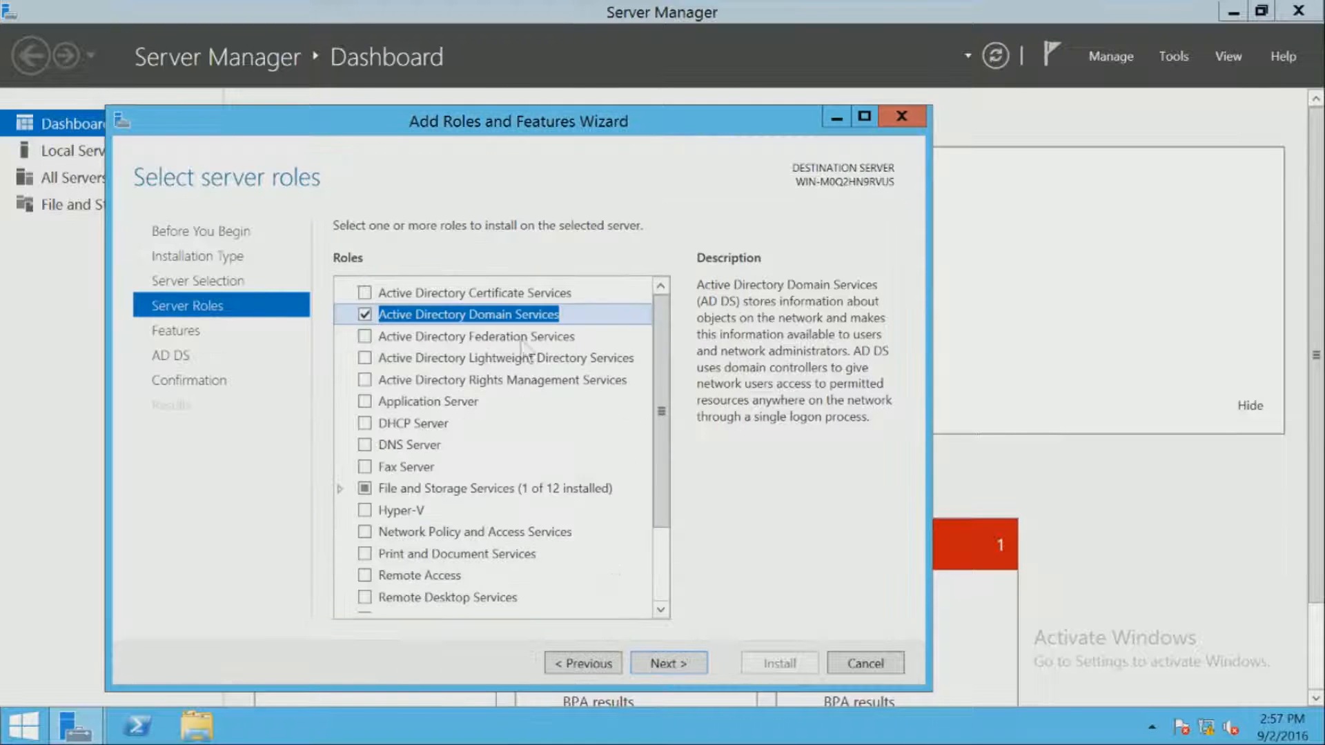
pyautogui.scroll(-1, 562, 372)
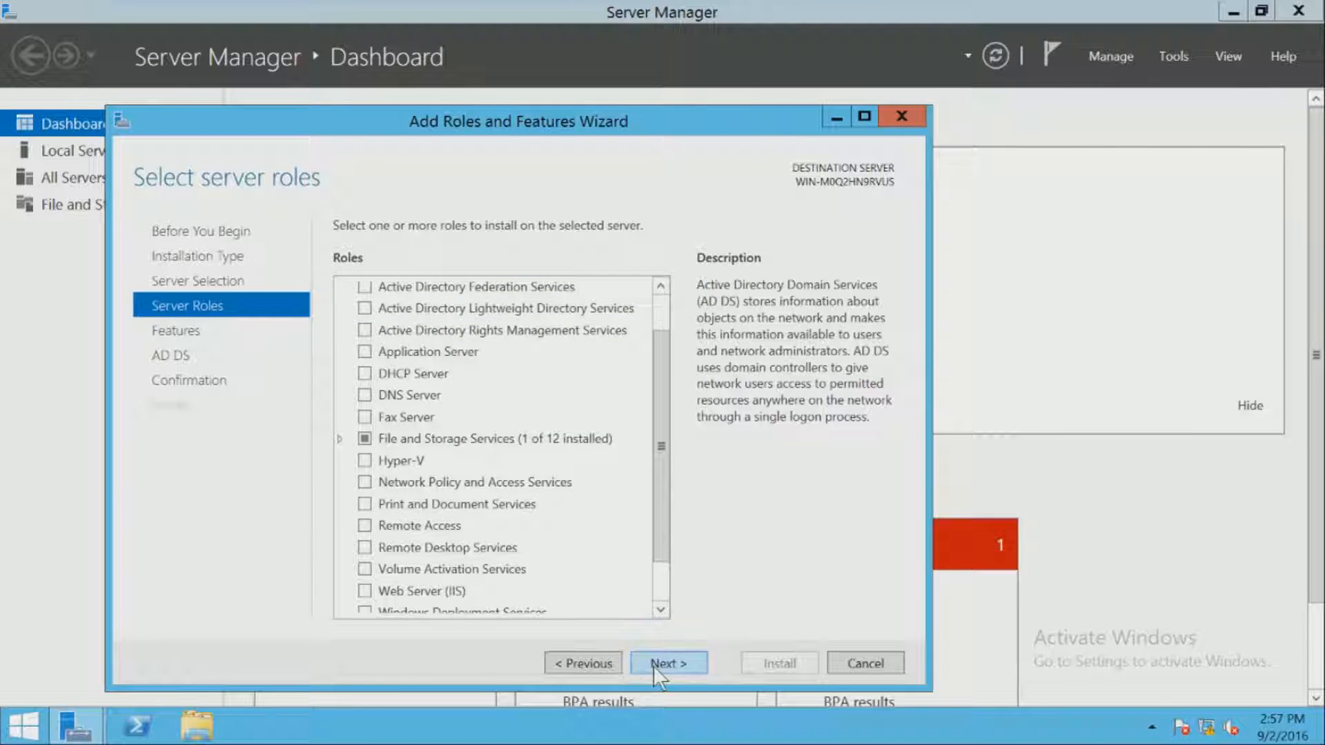
pyautogui.click(651, 664)
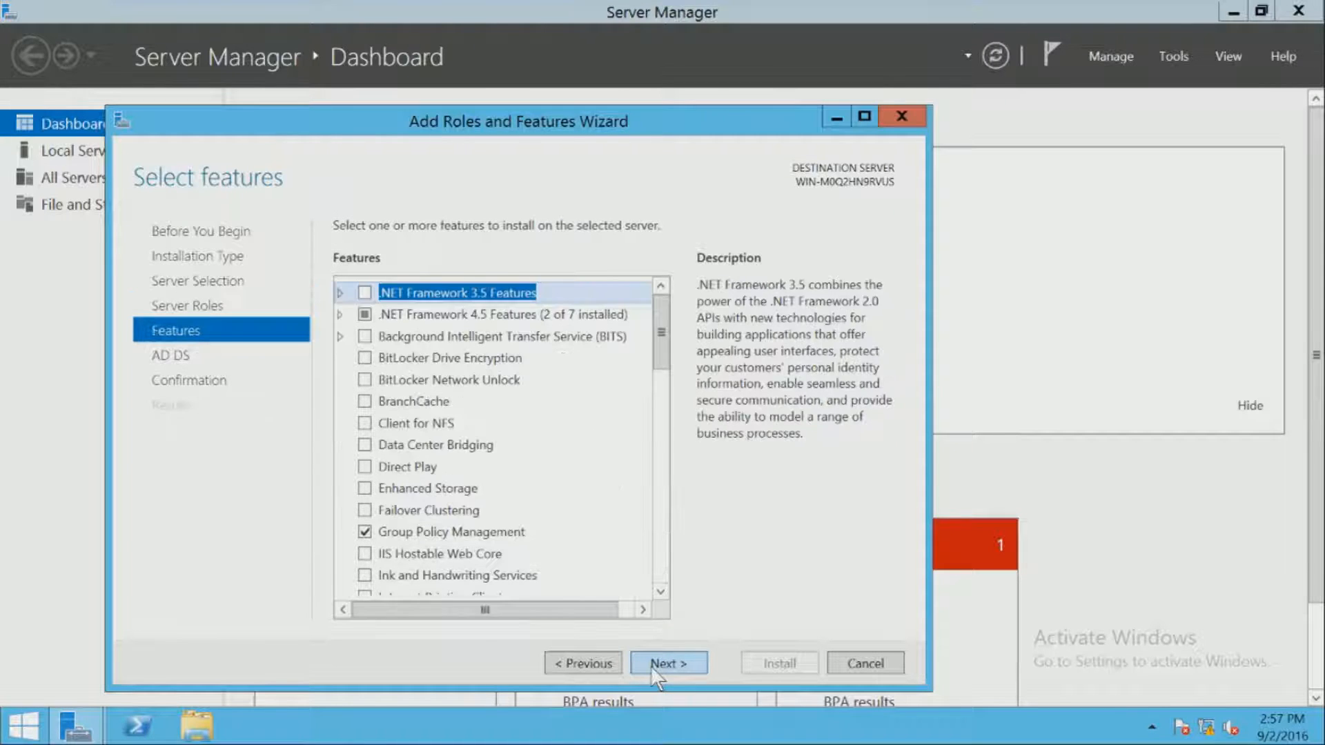
# - Step back from the AD DS page to the roles list to recheck the AD DS selection
pyautogui.click(651, 664)
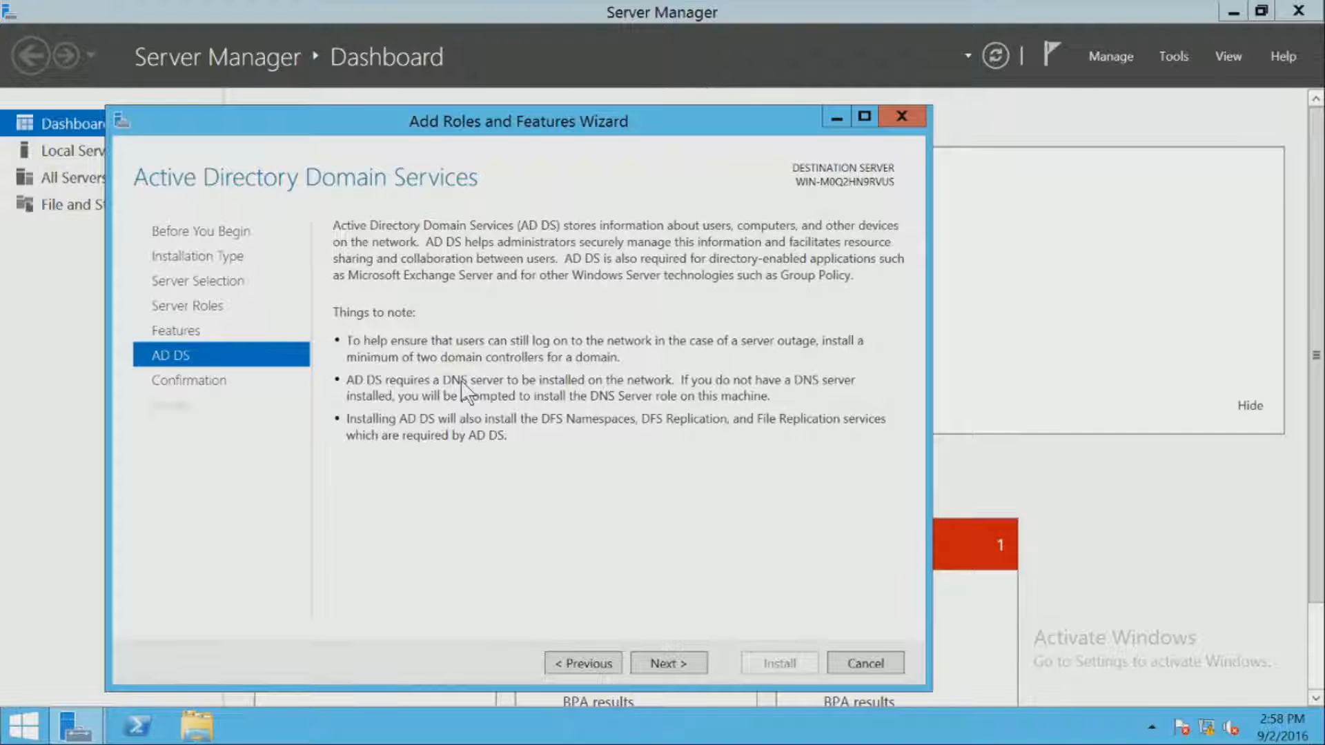
pyautogui.click(584, 663)
pyautogui.click(585, 663)
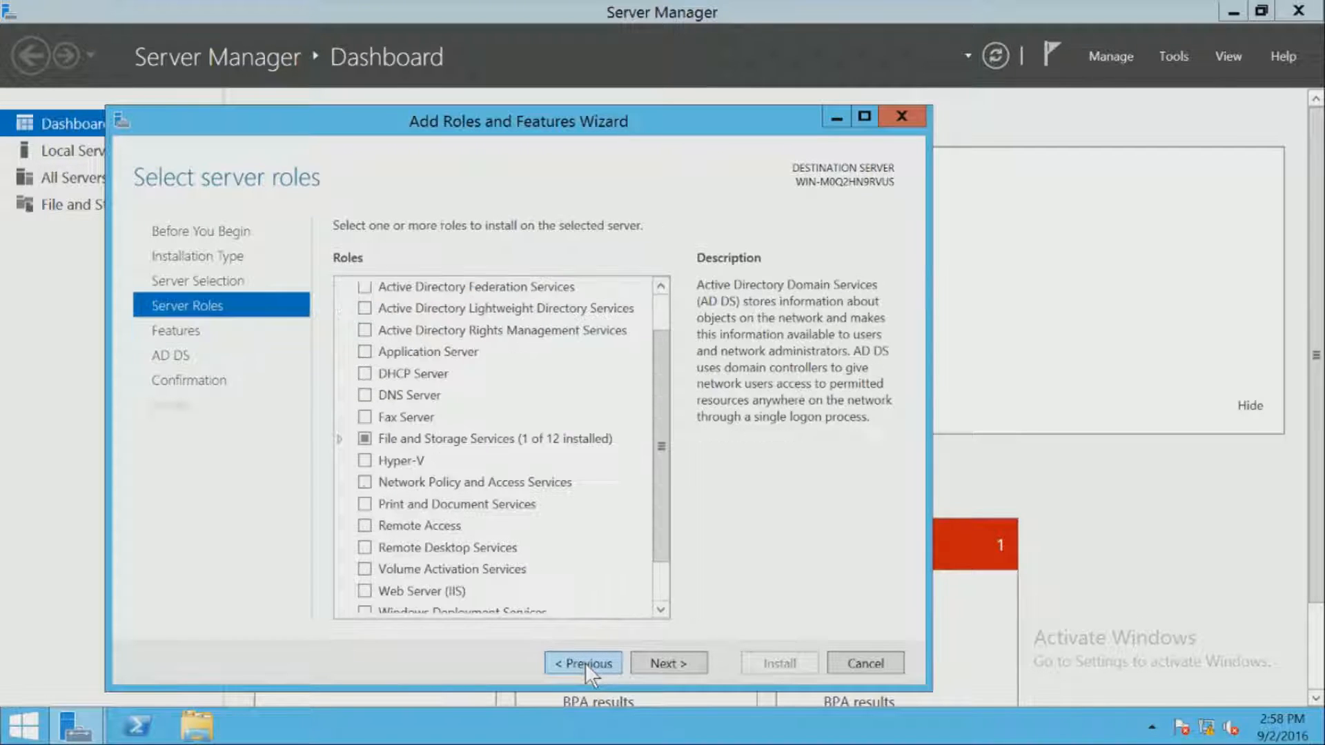
pyautogui.scroll(-1, 560, 483)
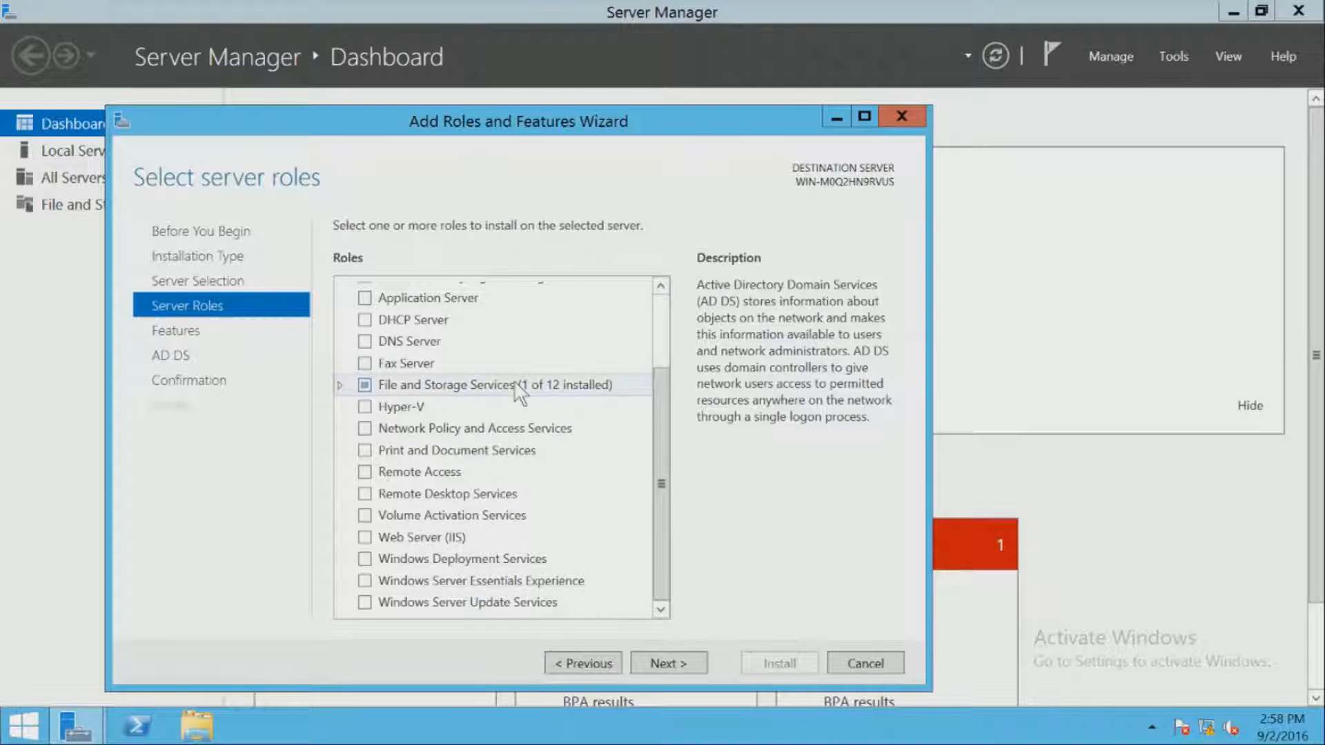
pyautogui.scroll(2, 504, 401)
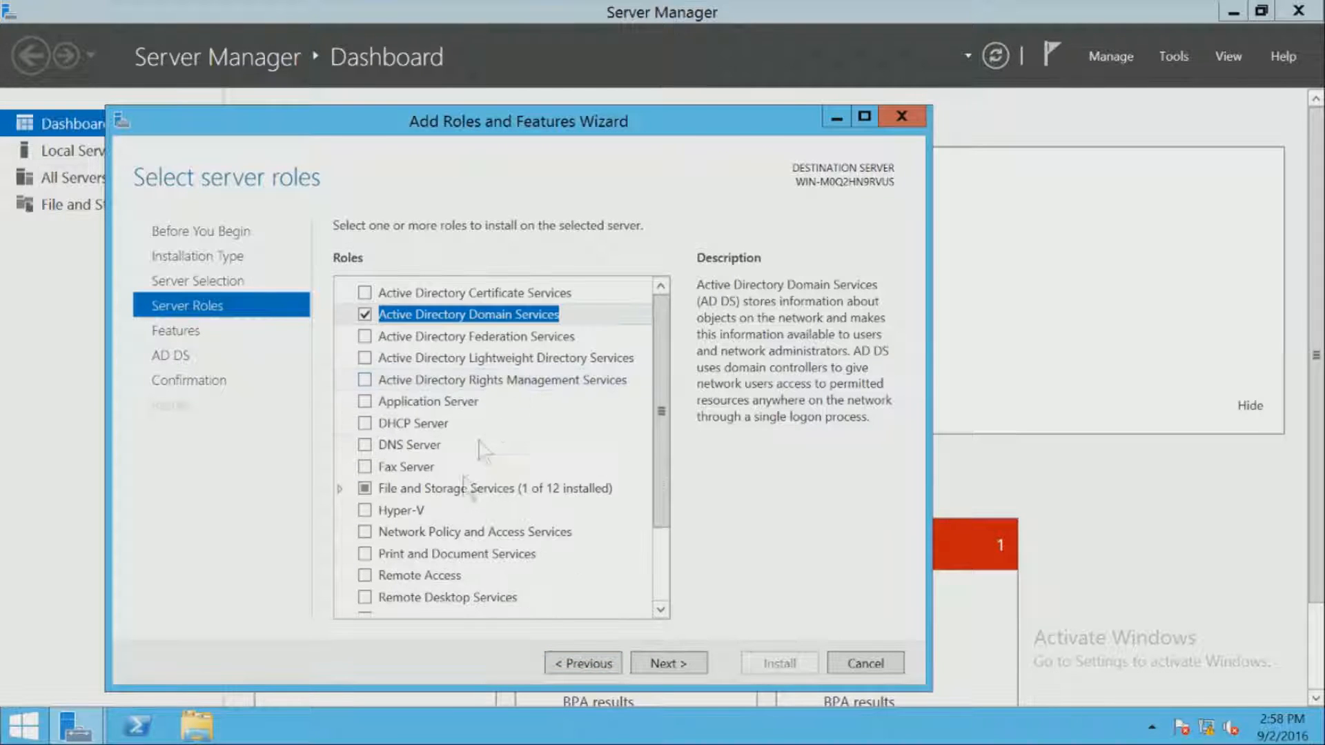
# - Advance through Features and AD DS to the Confirm installation selections page
pyautogui.click(658, 663)
pyautogui.click(664, 661)
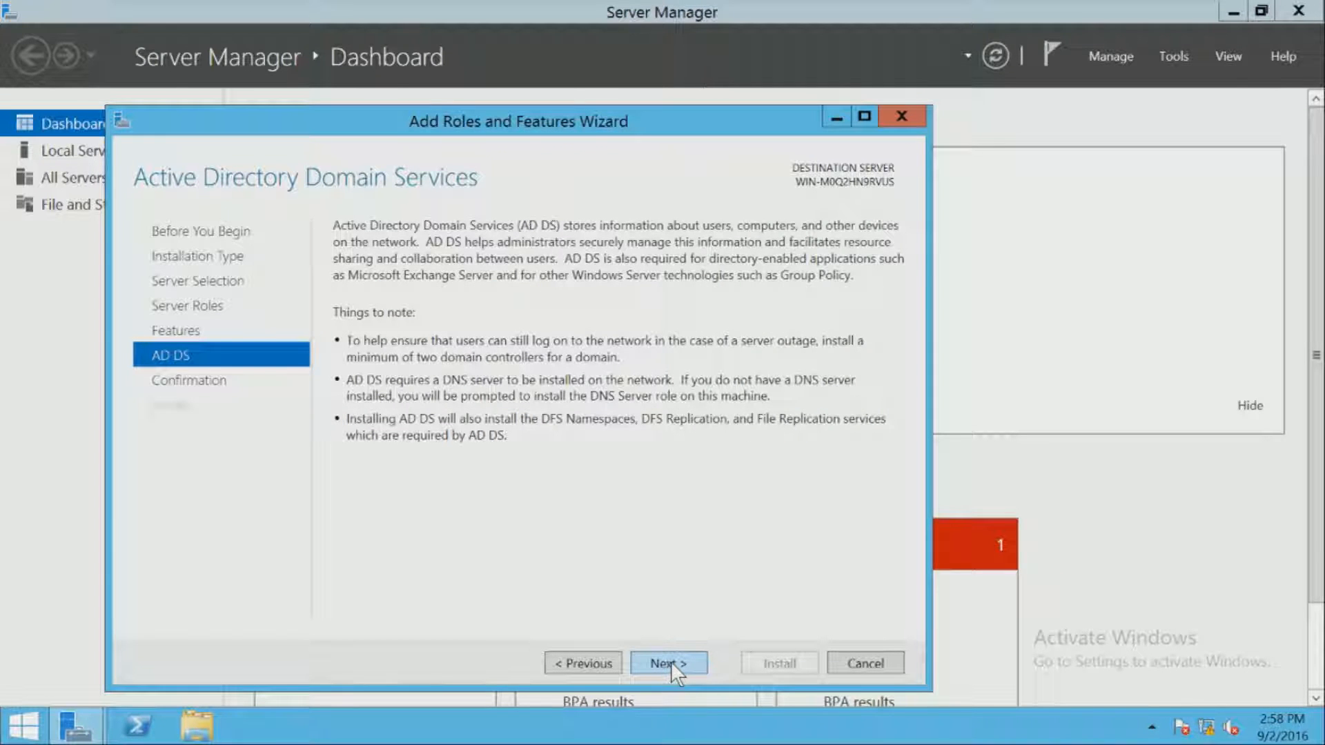
pyautogui.click(671, 661)
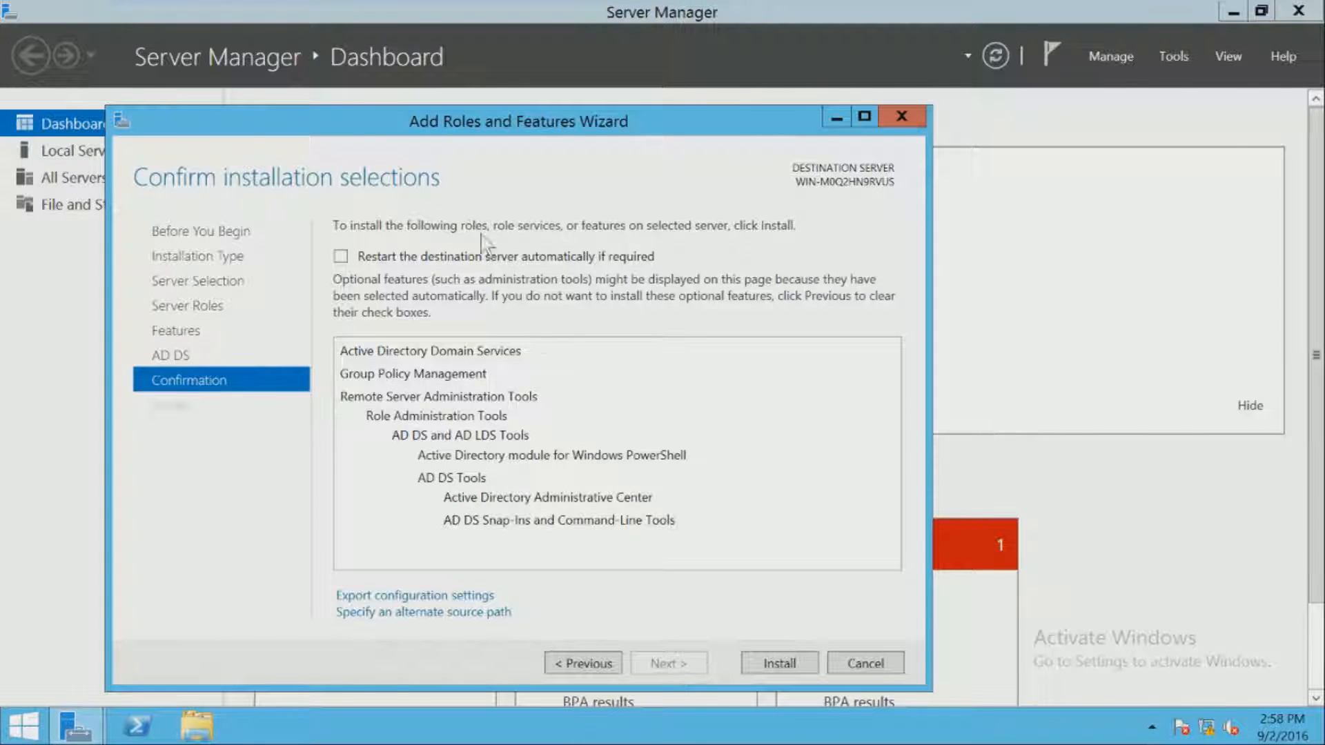
# - Allow automatic restart, install AD DS, and leave the VM's full-screen view while it runs
pyautogui.click(442, 260)
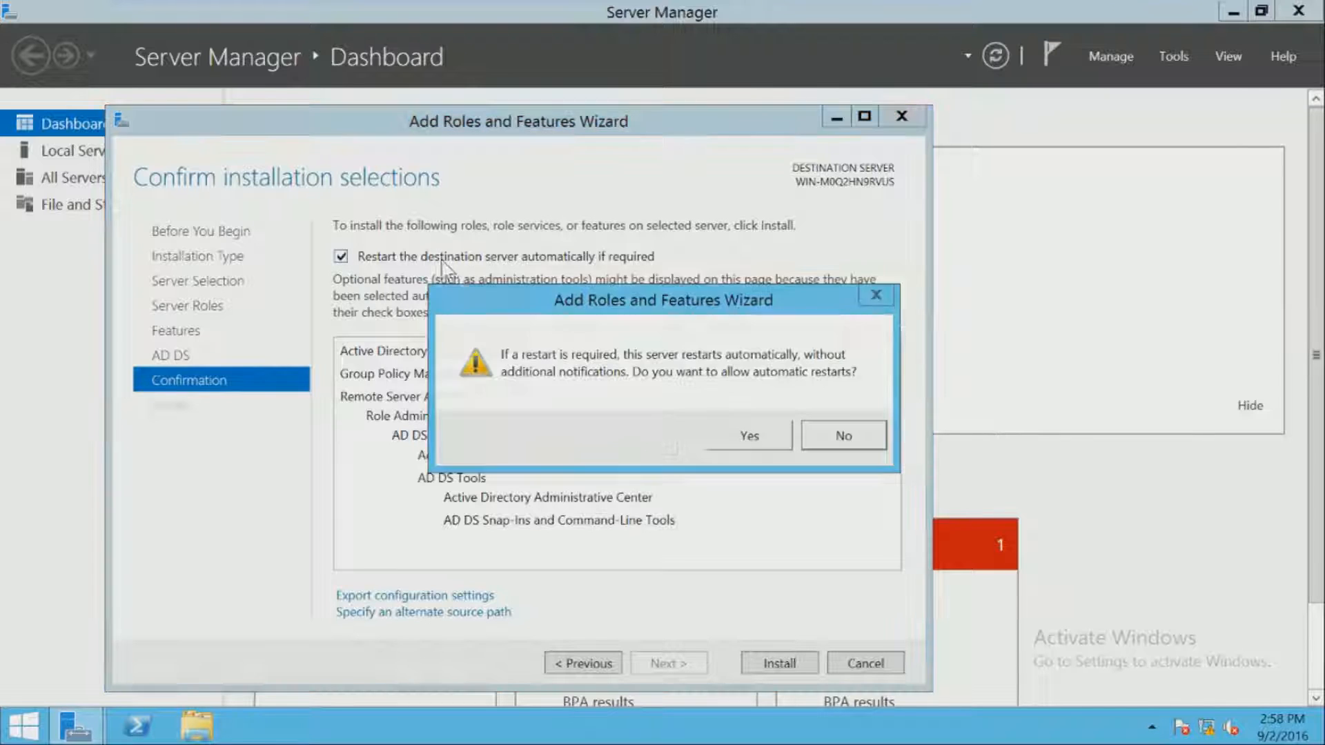
pyautogui.click(733, 440)
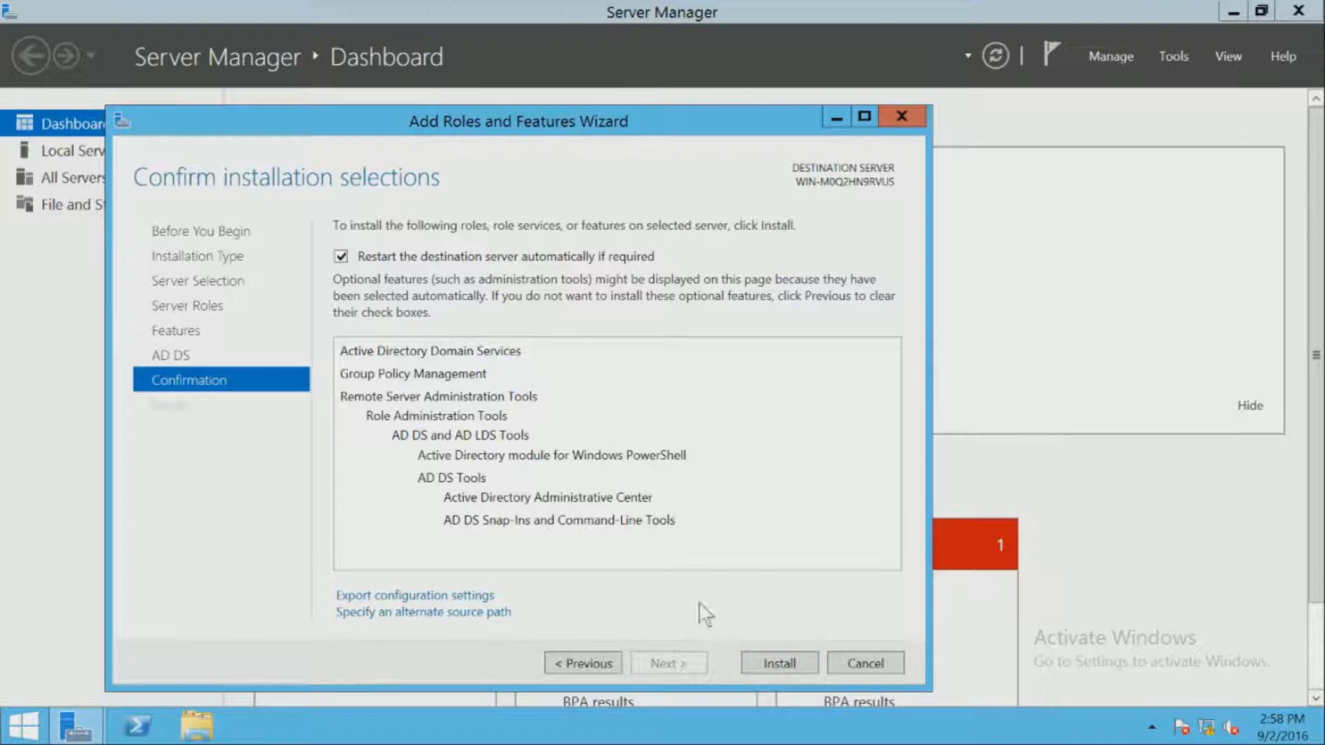
pyautogui.click(761, 657)
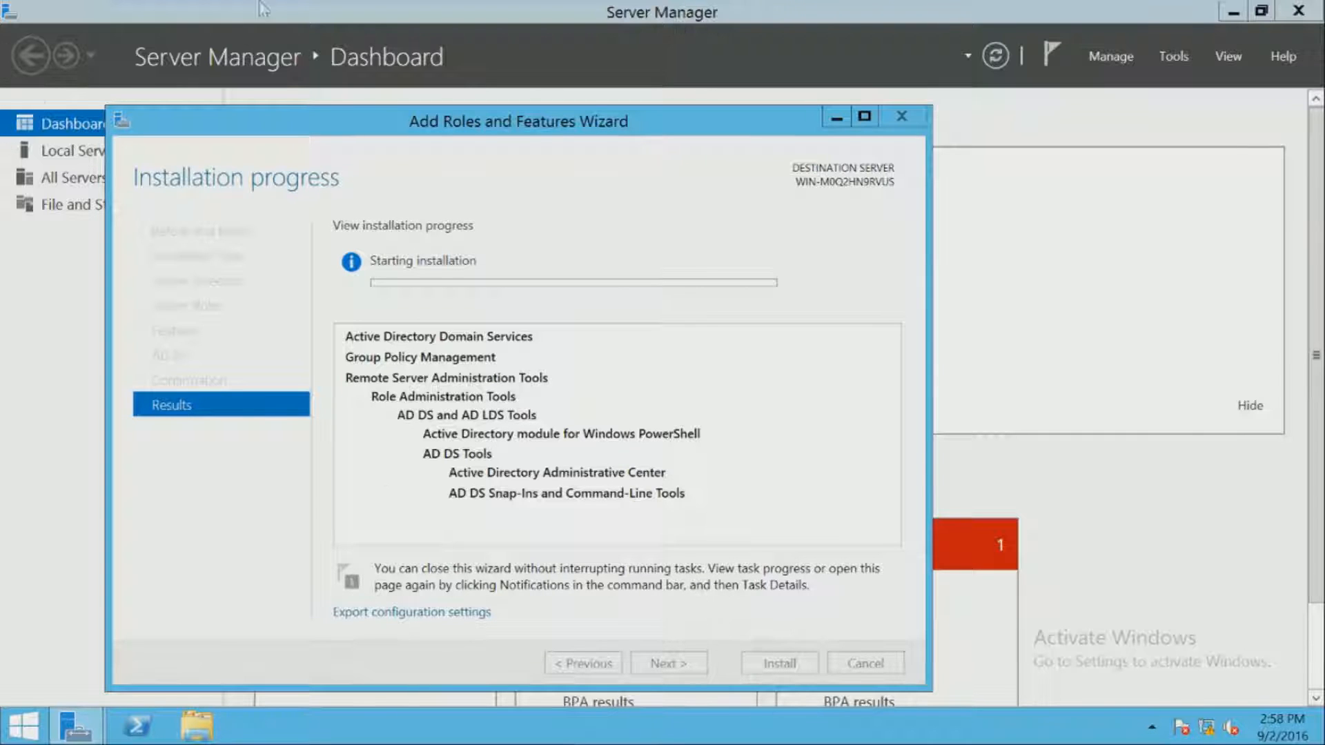
pyautogui.moveTo(575, 8)
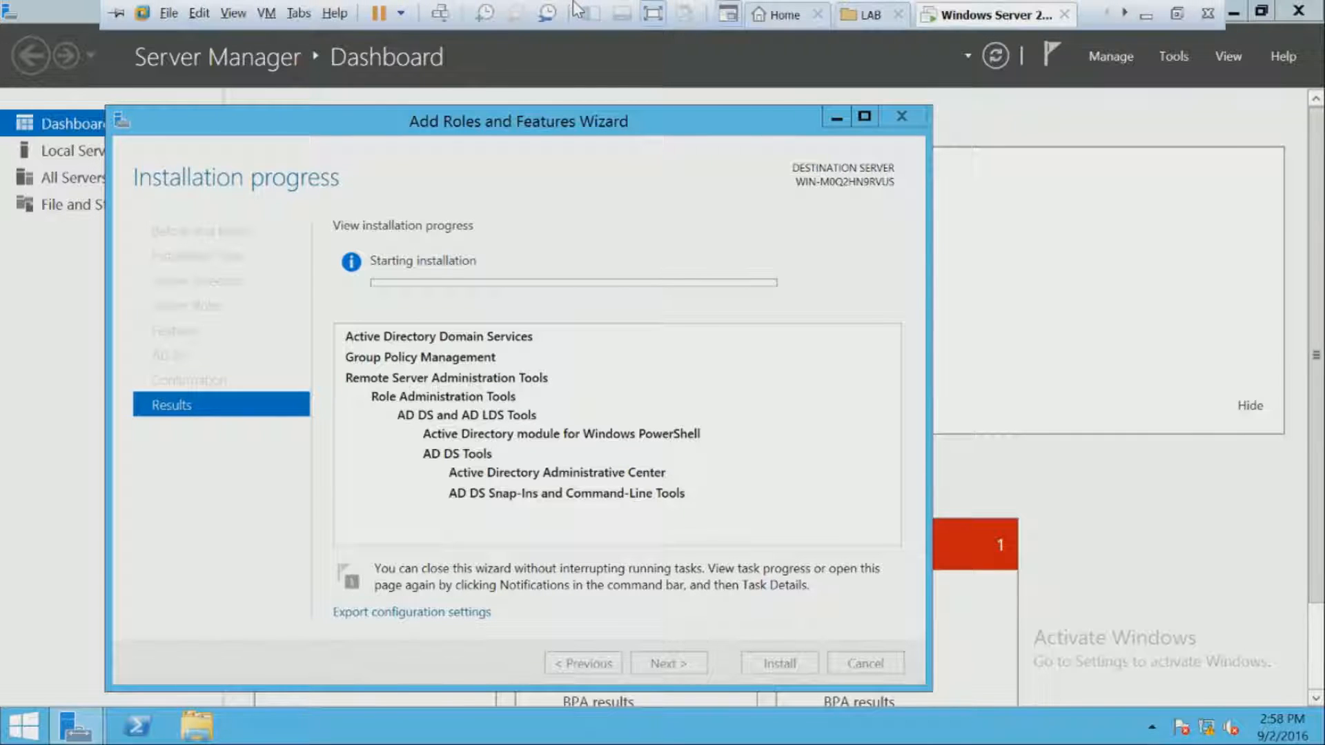
pyautogui.click(1176, 23)
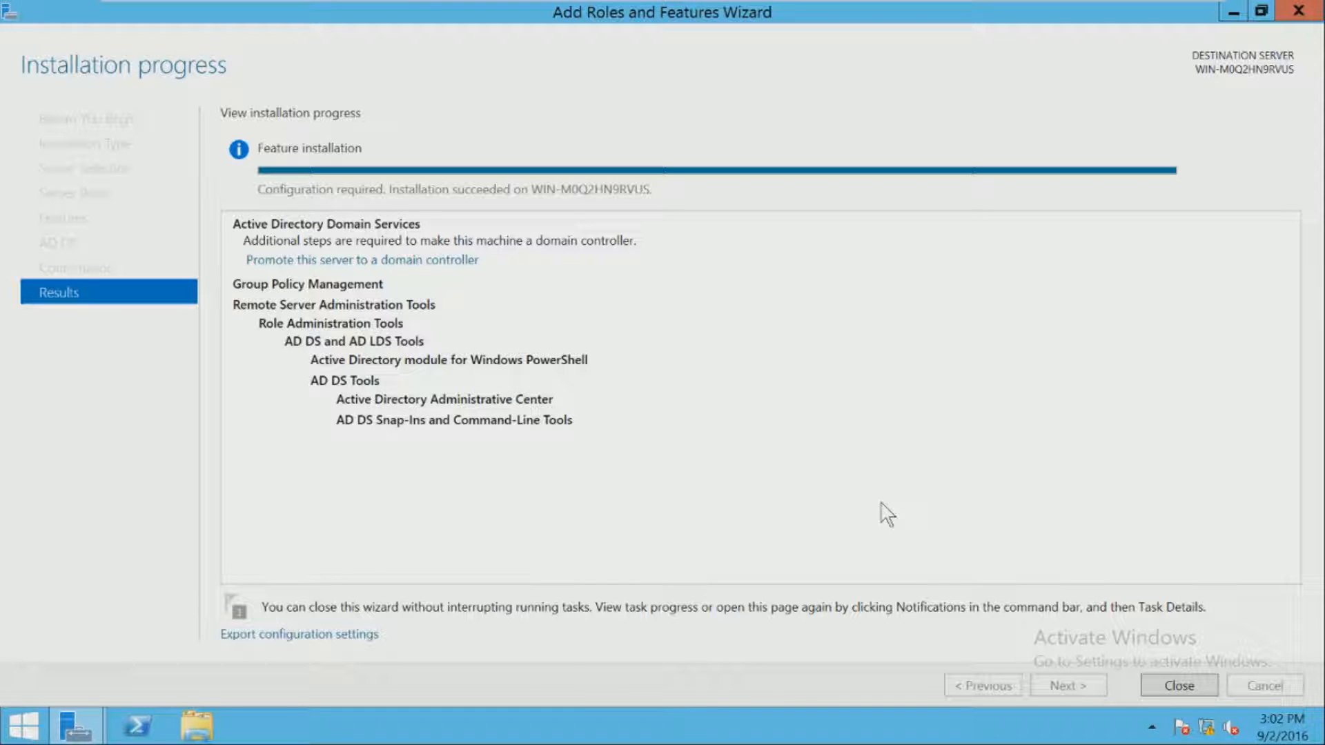
pyautogui.moveTo(407, 2)
# - Close the installer and choose 'Promote this server to a domain controller' from Notifications
pyautogui.click(1173, 685)
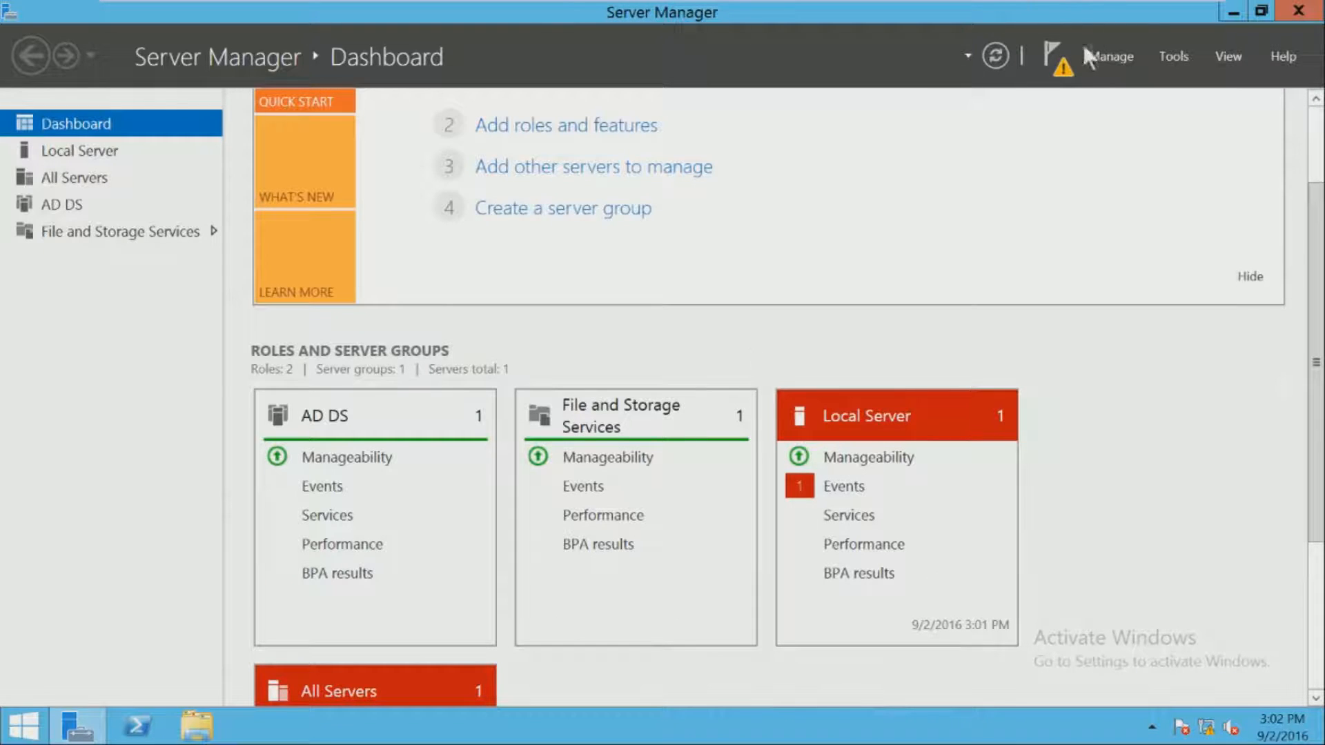
pyautogui.click(1059, 63)
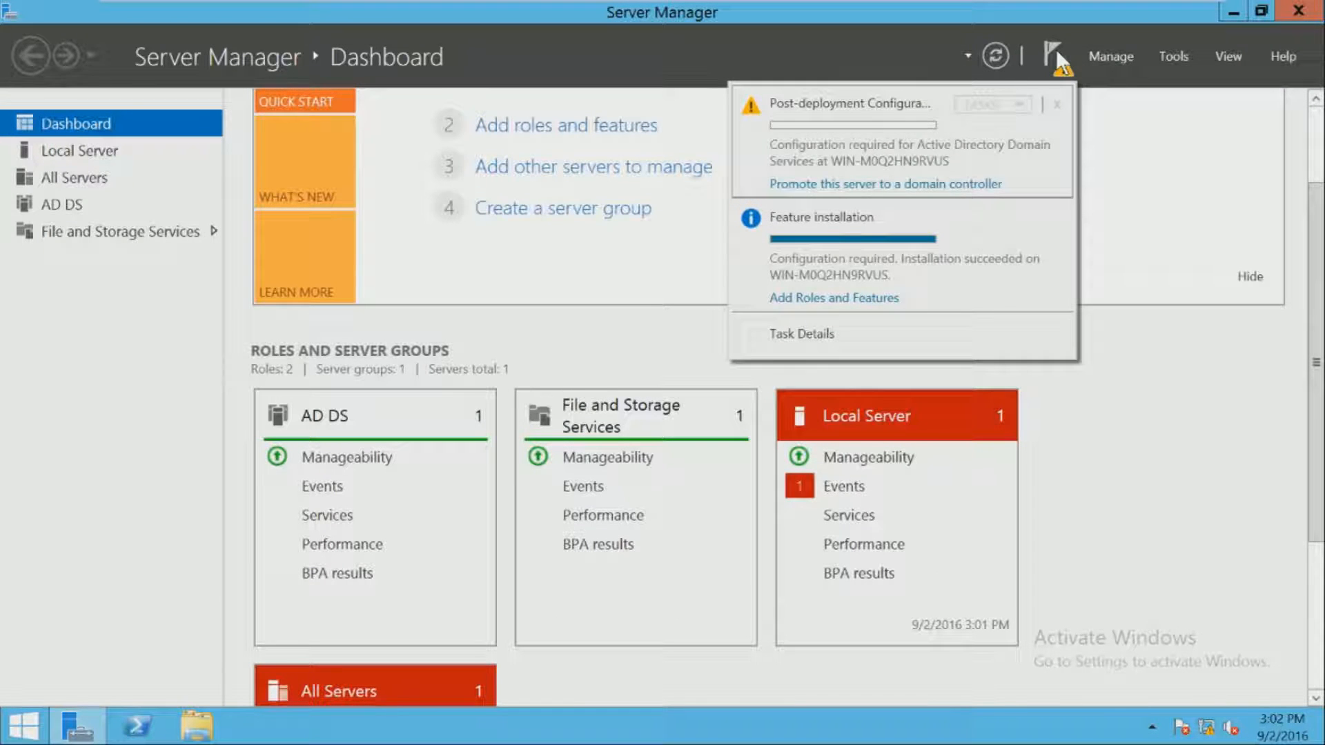
pyautogui.click(1059, 64)
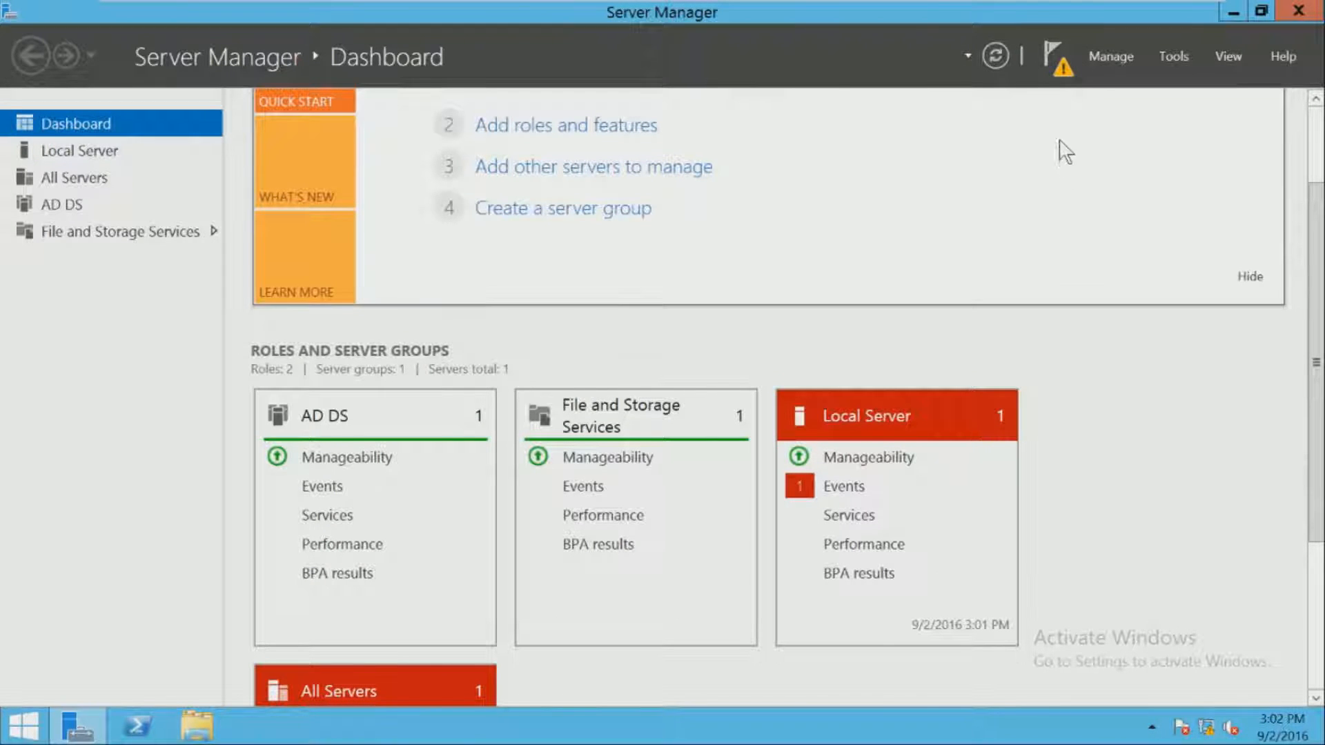
pyautogui.click(1054, 70)
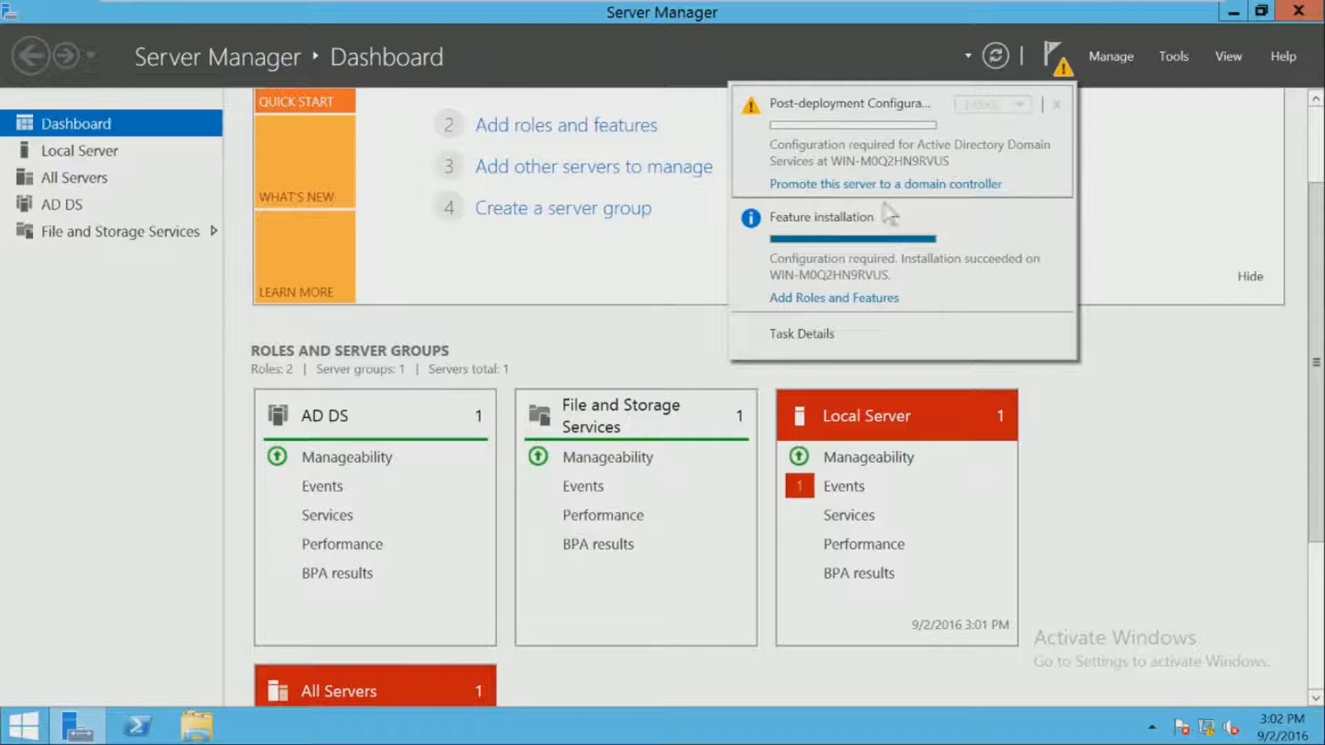
pyautogui.click(843, 185)
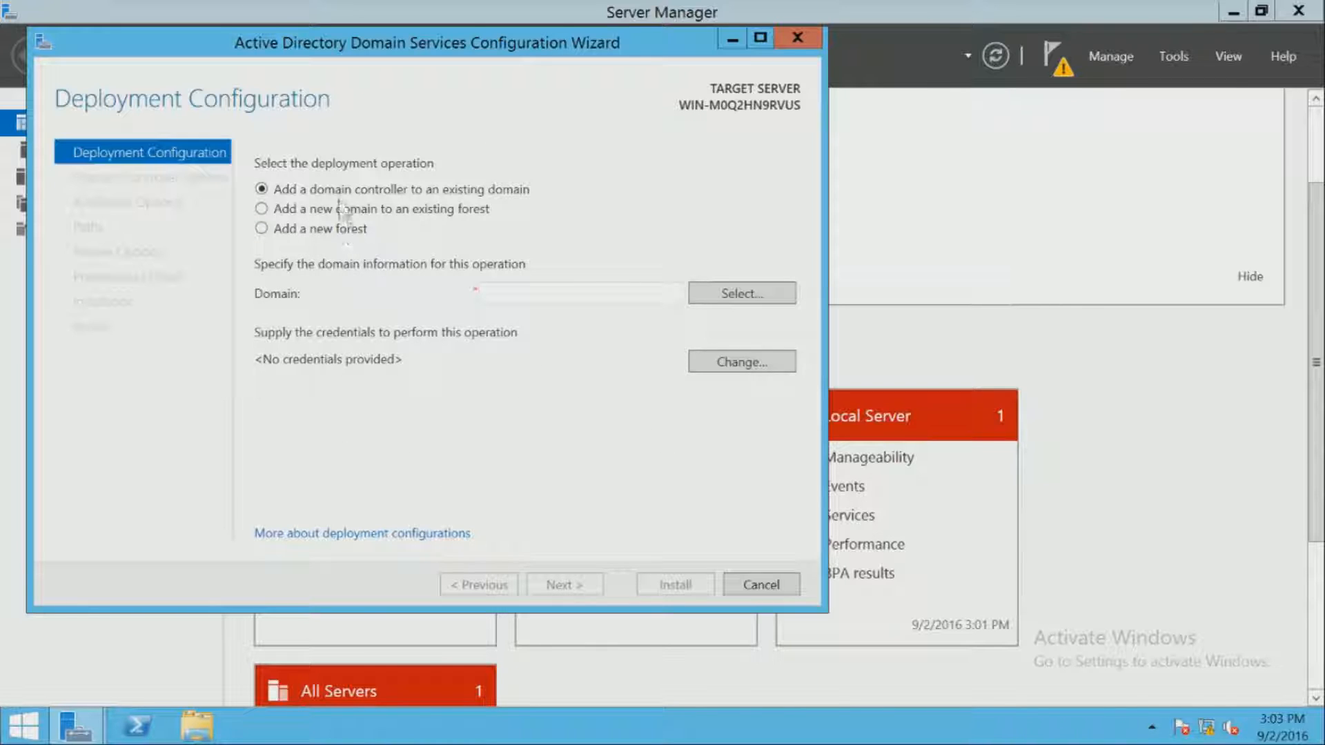
# - Choose 'Add a new forest' with root domain animatic.com and continue to Domain Controller Options
pyautogui.click(301, 232)
pyautogui.click(528, 298)
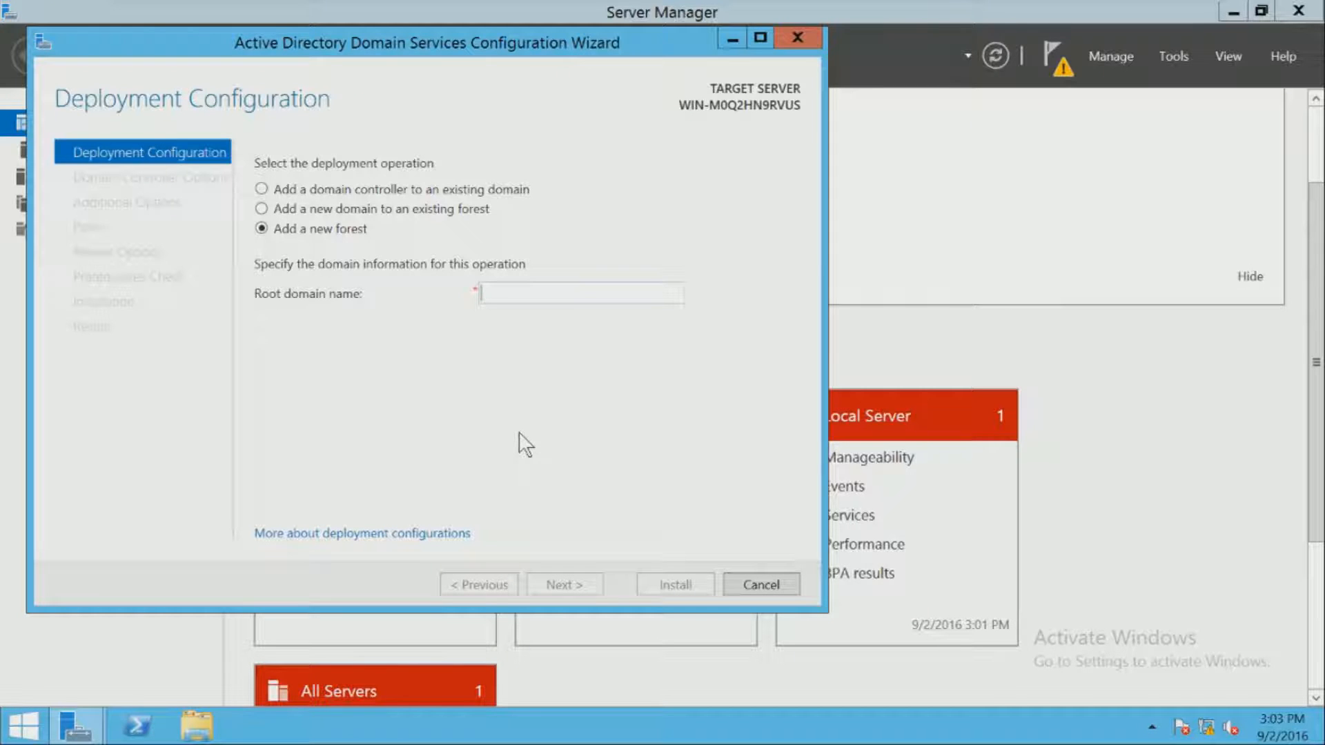
pyautogui.write('an')
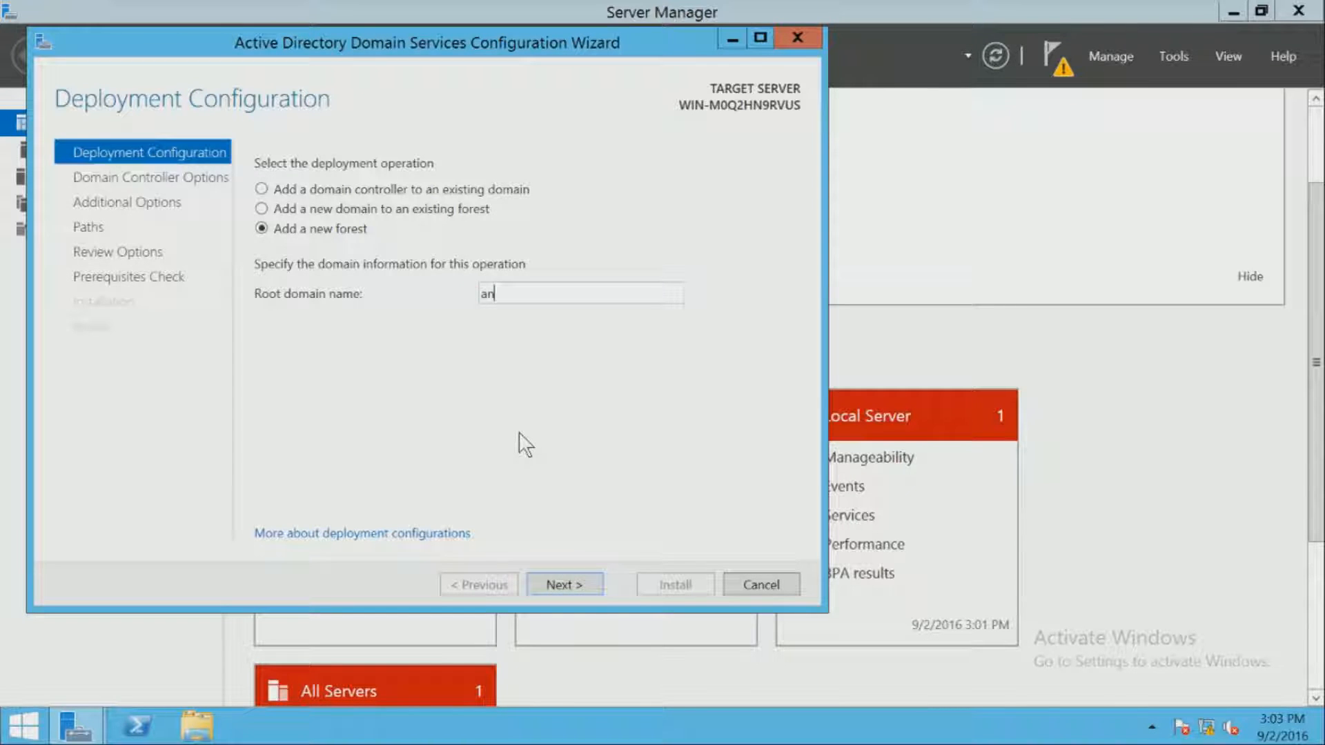
pyautogui.write('imatic.com')
pyautogui.click(586, 588)
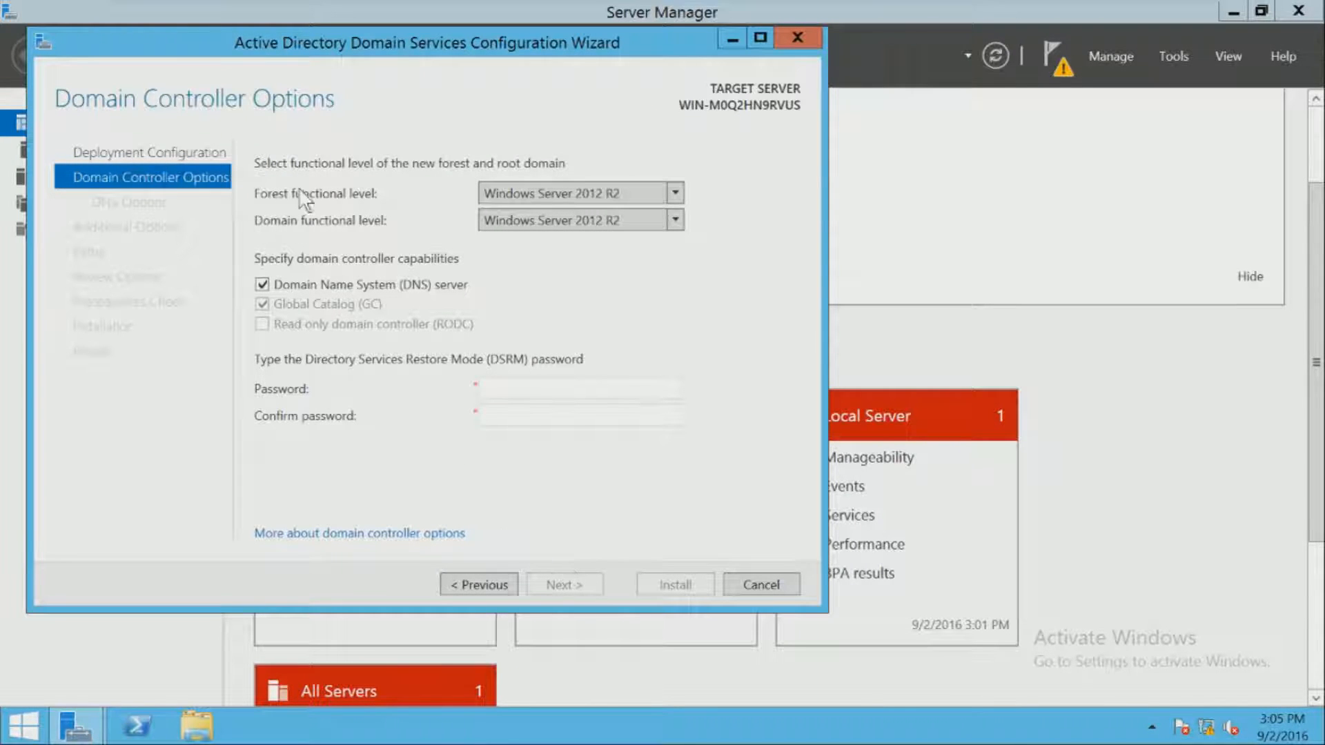
# - Keep forest and domain functional levels at Windows Server 2012 R2, then select the Password field
pyautogui.click(620, 221)
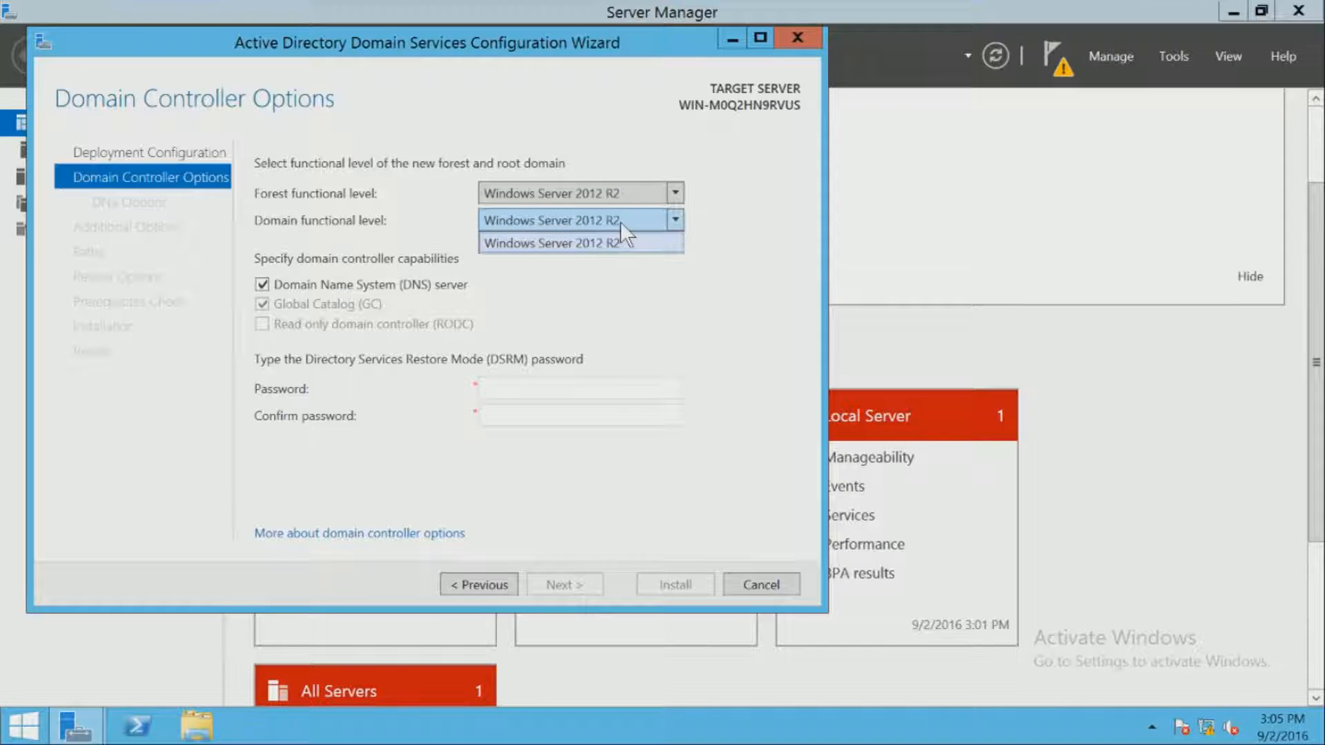
pyautogui.click(615, 186)
pyautogui.click(616, 187)
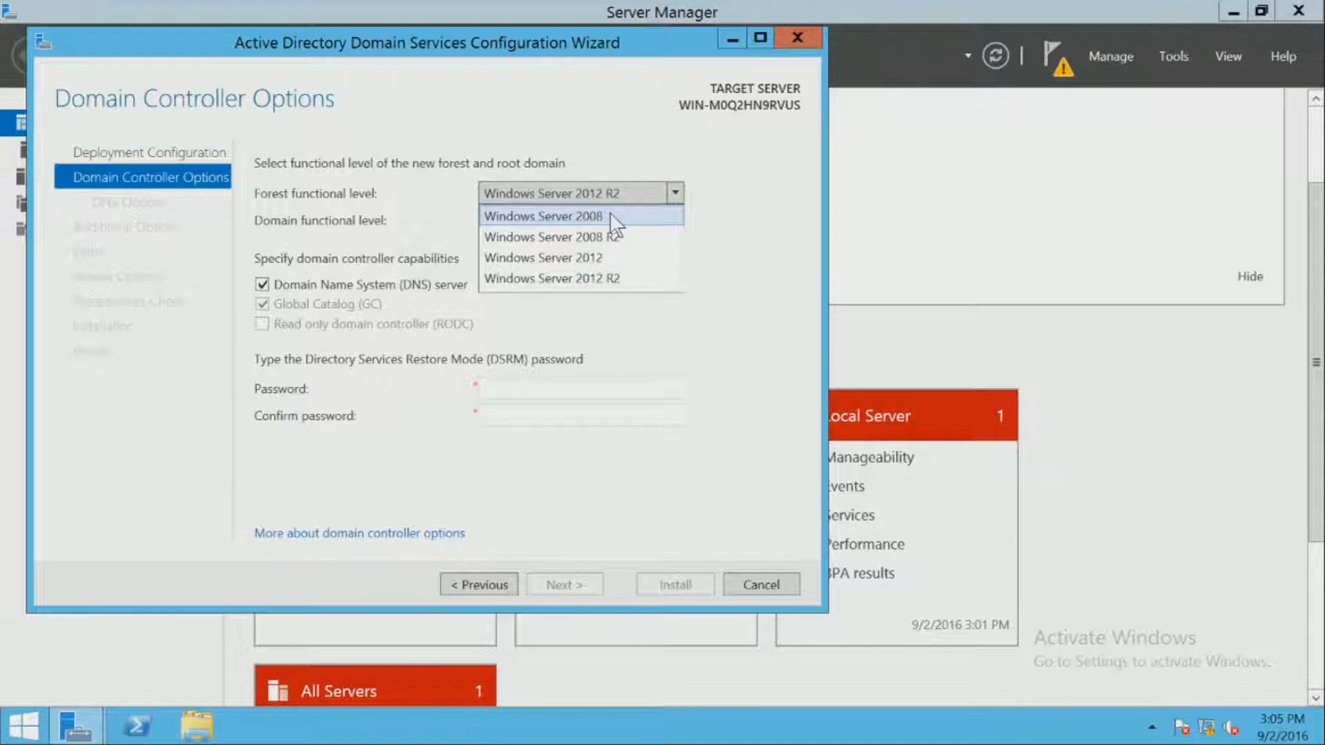
pyautogui.click(611, 192)
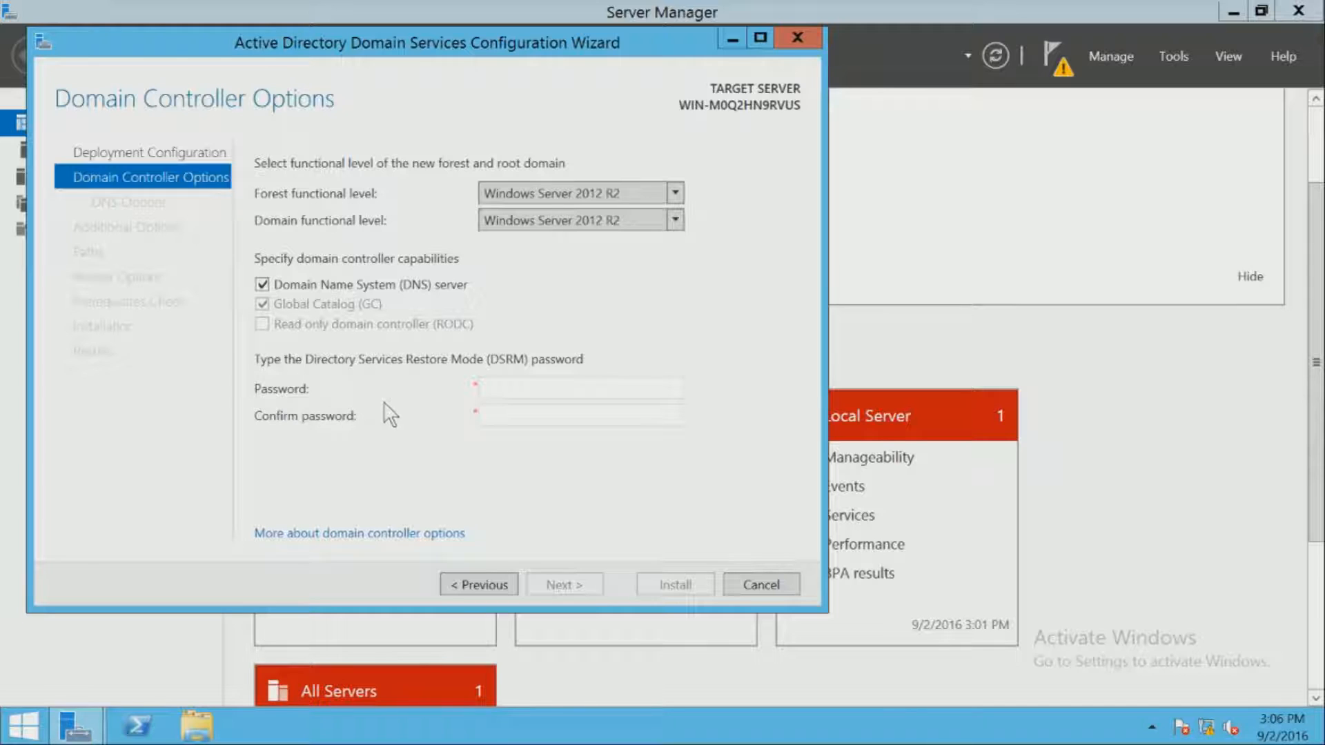
pyautogui.click(590, 388)
# - Enter the DSRM password in both the Password and Confirm password fields
pyautogui.write('P@ssw0rd!')
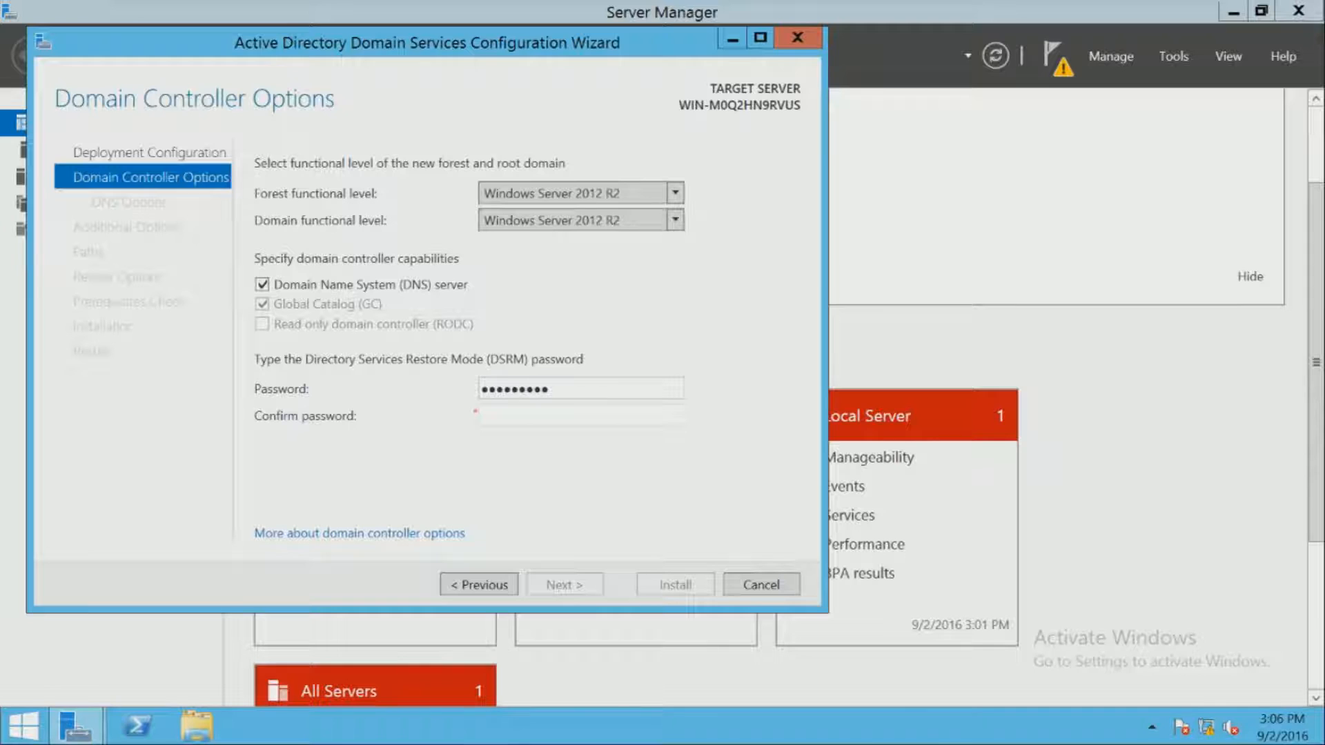
pyautogui.write('1')
pyautogui.press('Tab')
pyautogui.write('P@ssw0rd!1')
# - Clear the Password field and retype the DSRM password
pyautogui.hotkey('ctrl', 'a')
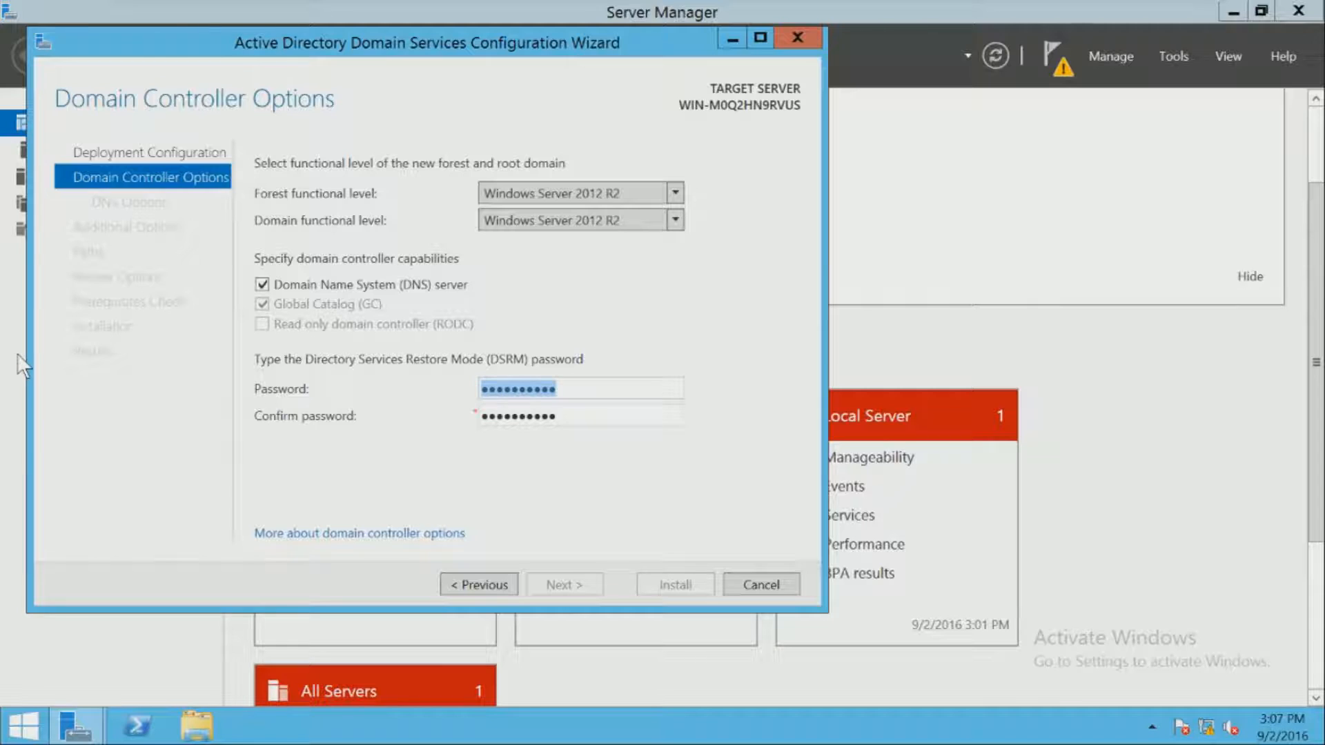
pyautogui.press('BackSpace')
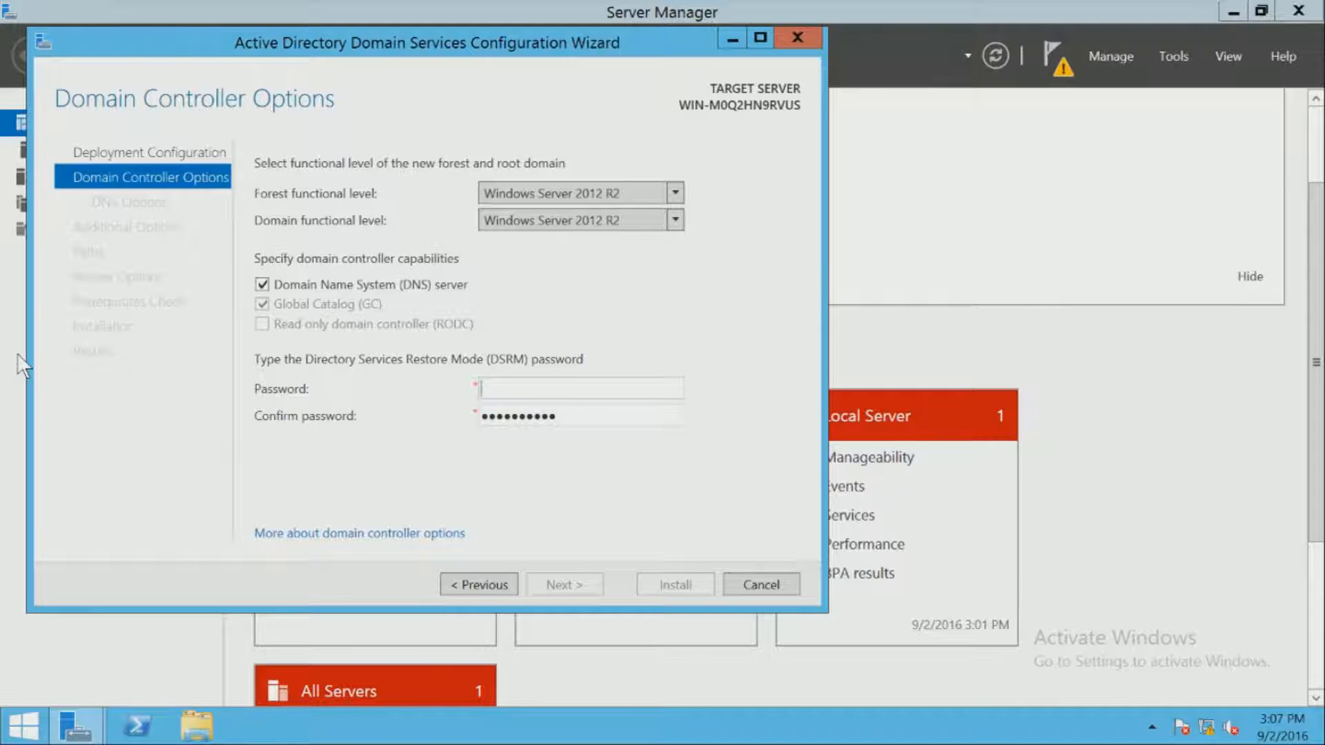
pyautogui.write('•••••')
pyautogui.press('BackSpace')
pyautogui.press('BackSpace')
pyautogui.press('BackSpace')
pyautogui.press('BackSpace')
pyautogui.press('BackSpace')
pyautogui.write('•')
pyautogui.press('BackSpace')
pyautogui.write('•••••')
pyautogui.press('BackSpace')
pyautogui.press('BackSpace')
pyautogui.press('BackSpace')
pyautogui.press('BackSpace')
pyautogui.press('BackSpace')
pyautogui.write('•••')
pyautogui.press('BackSpace')
pyautogui.press('BackSpace')
pyautogui.press('BackSpace')
pyautogui.write('•••••••••••')
# - Retype the confirmation password to match and continue to DNS Options
pyautogui.press('Tab')
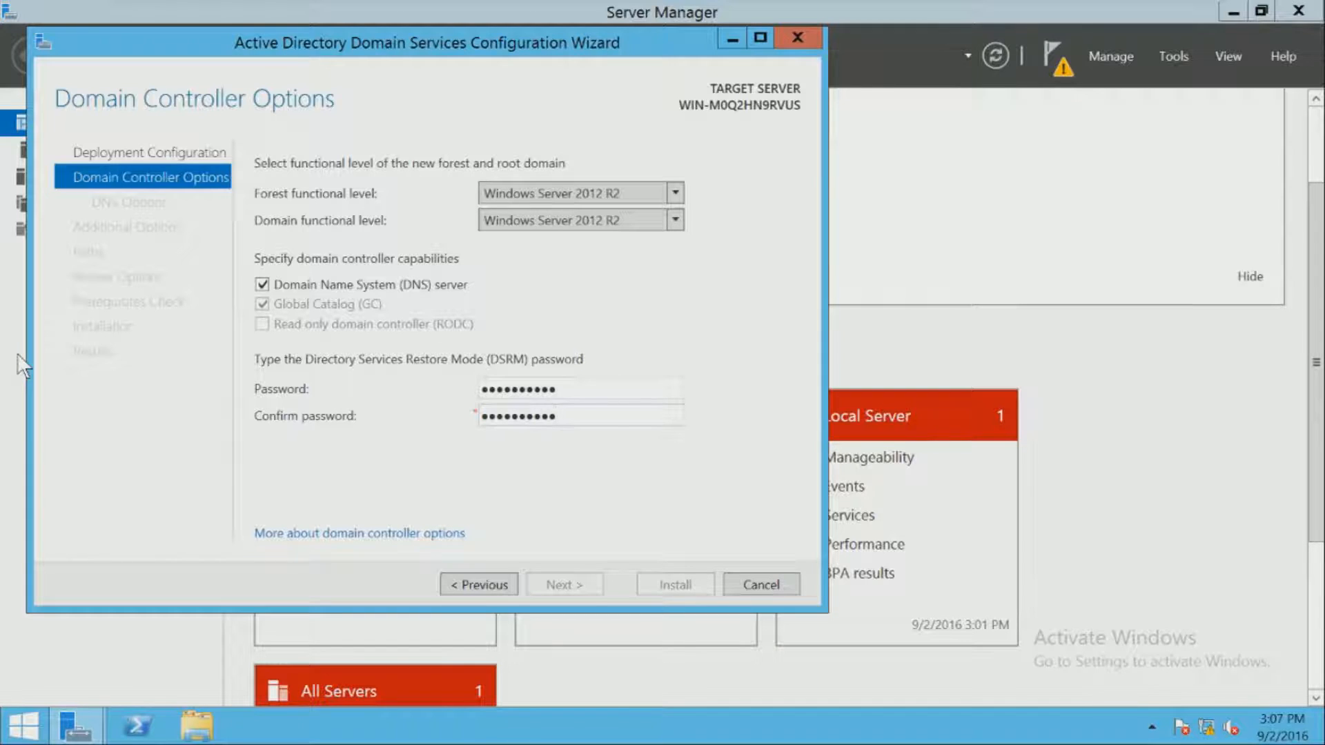
pyautogui.press('BackSpace')
pyautogui.press('BackSpace')
pyautogui.press('BackSpace')
pyautogui.press('BackSpace')
pyautogui.press('BackSpace')
pyautogui.press('BackSpace')
pyautogui.press('BackSpace')
pyautogui.press('BackSpace')
pyautogui.press('BackSpace')
pyautogui.press('BackSpace')
pyautogui.press('BackSpace')
pyautogui.write('•••••••••••')
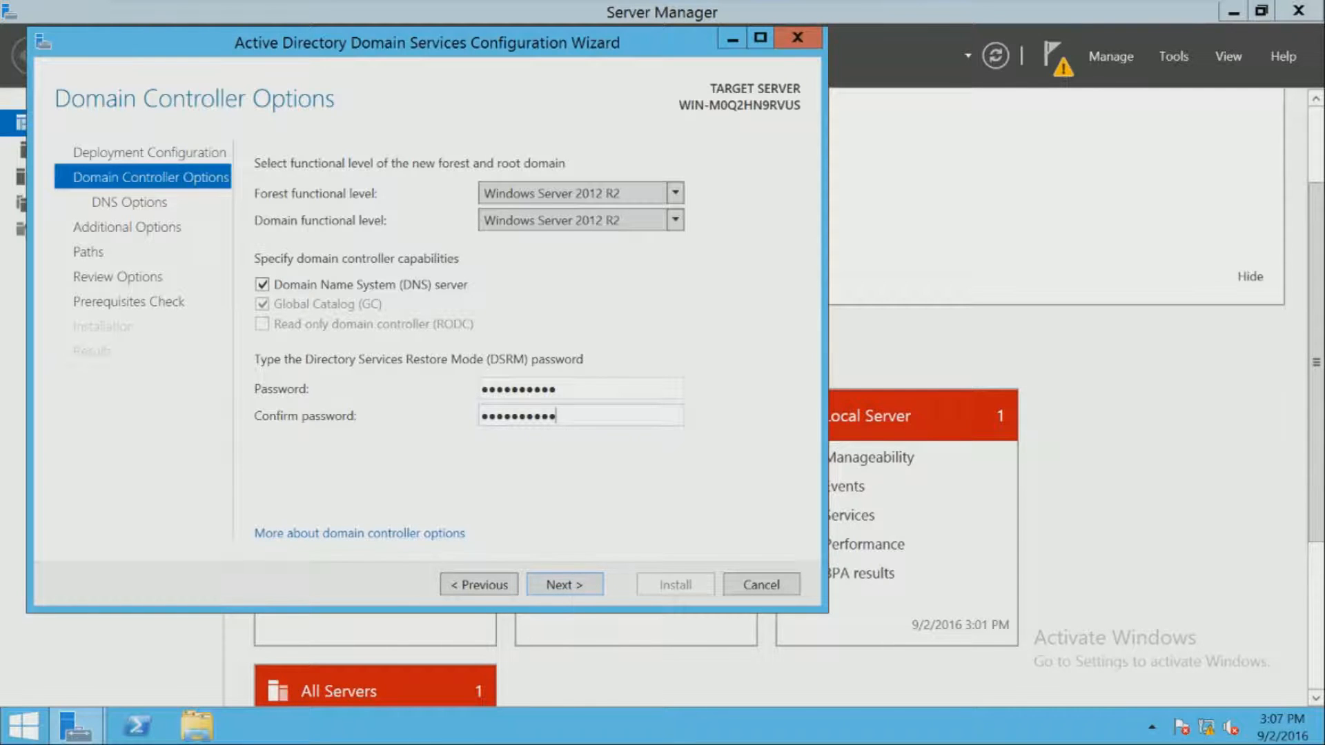
pyautogui.click(559, 582)
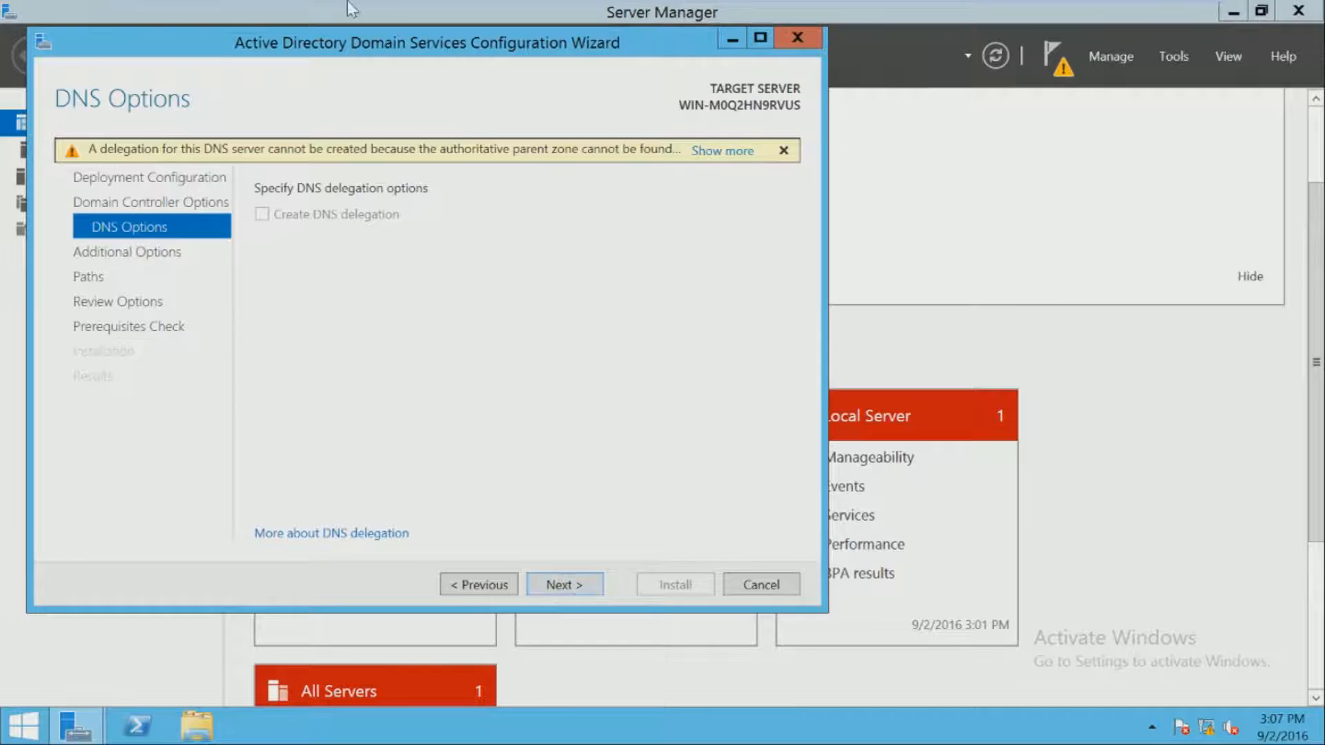
# - Expand the DNS delegation warning with 'Show more', read it, and dismiss it with OK
pyautogui.click(729, 152)
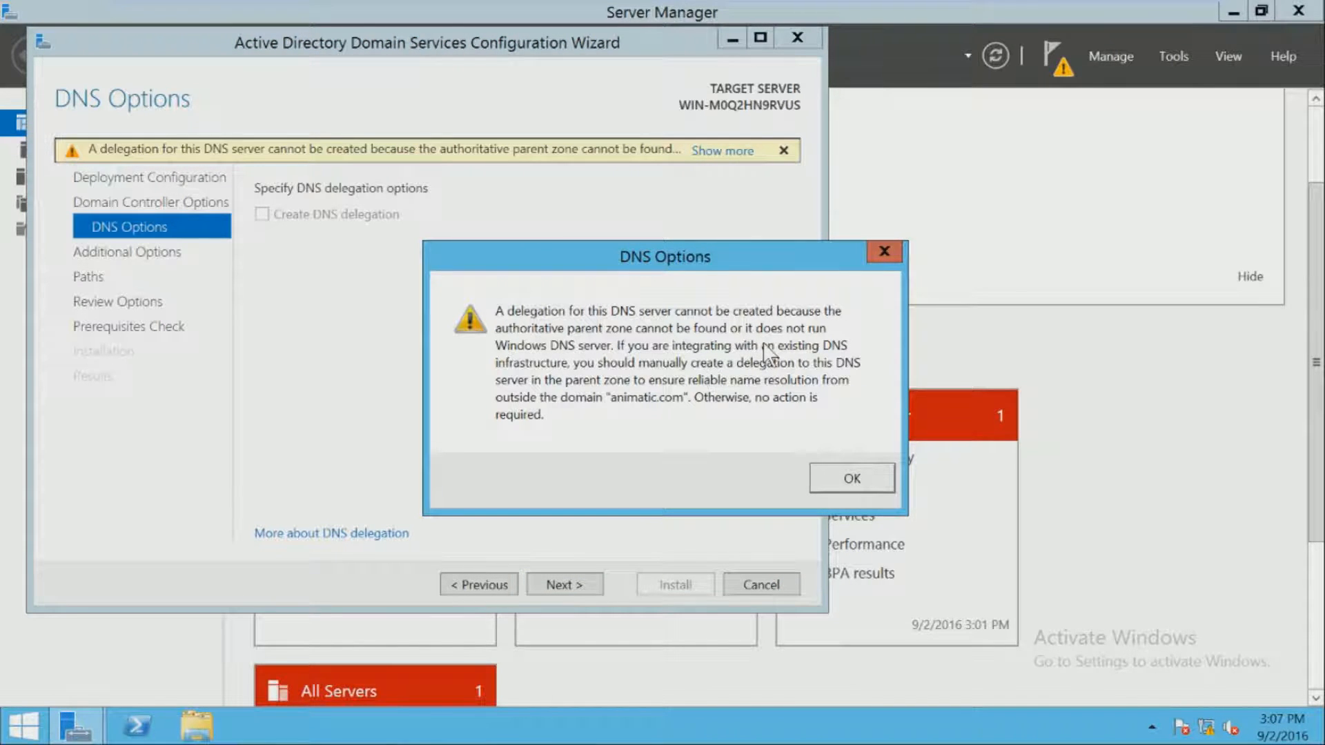
pyautogui.click(888, 253)
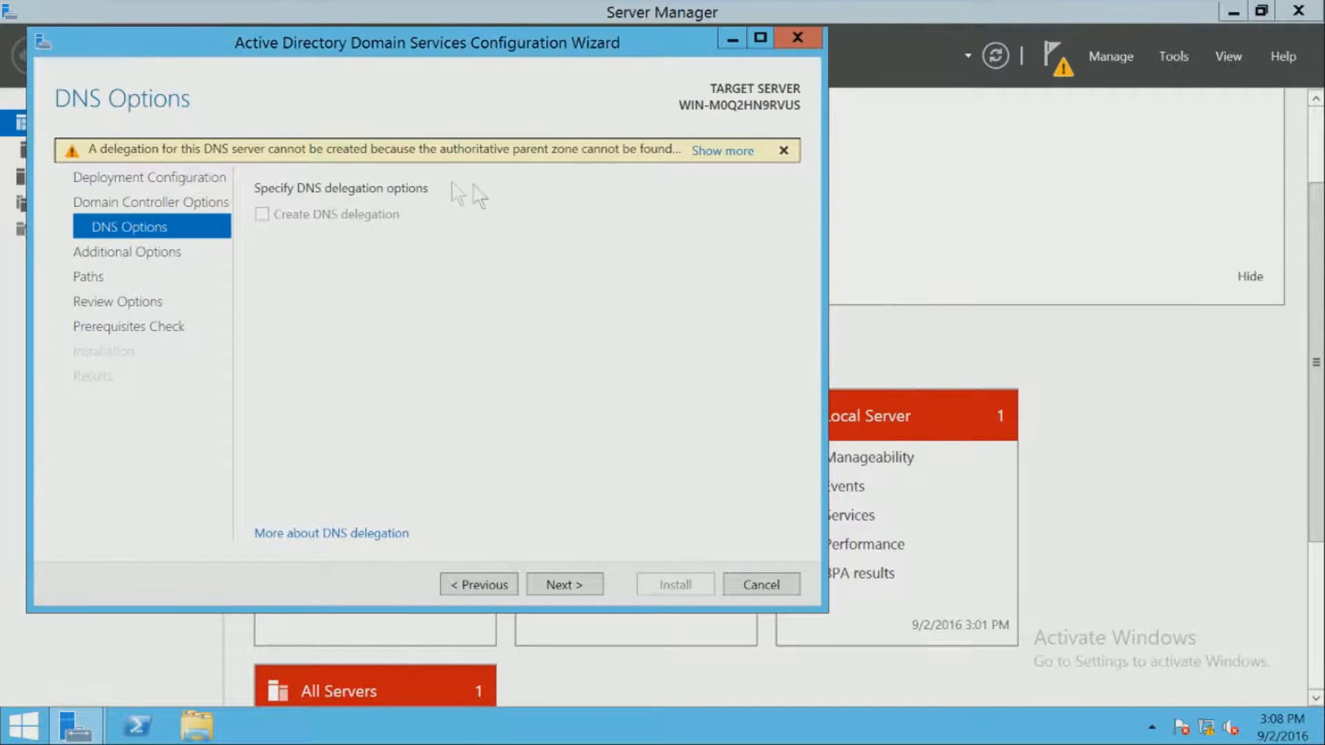
# - Go to Additional Options and inspect the NetBIOS domain name ANIMATIC
pyautogui.click(557, 583)
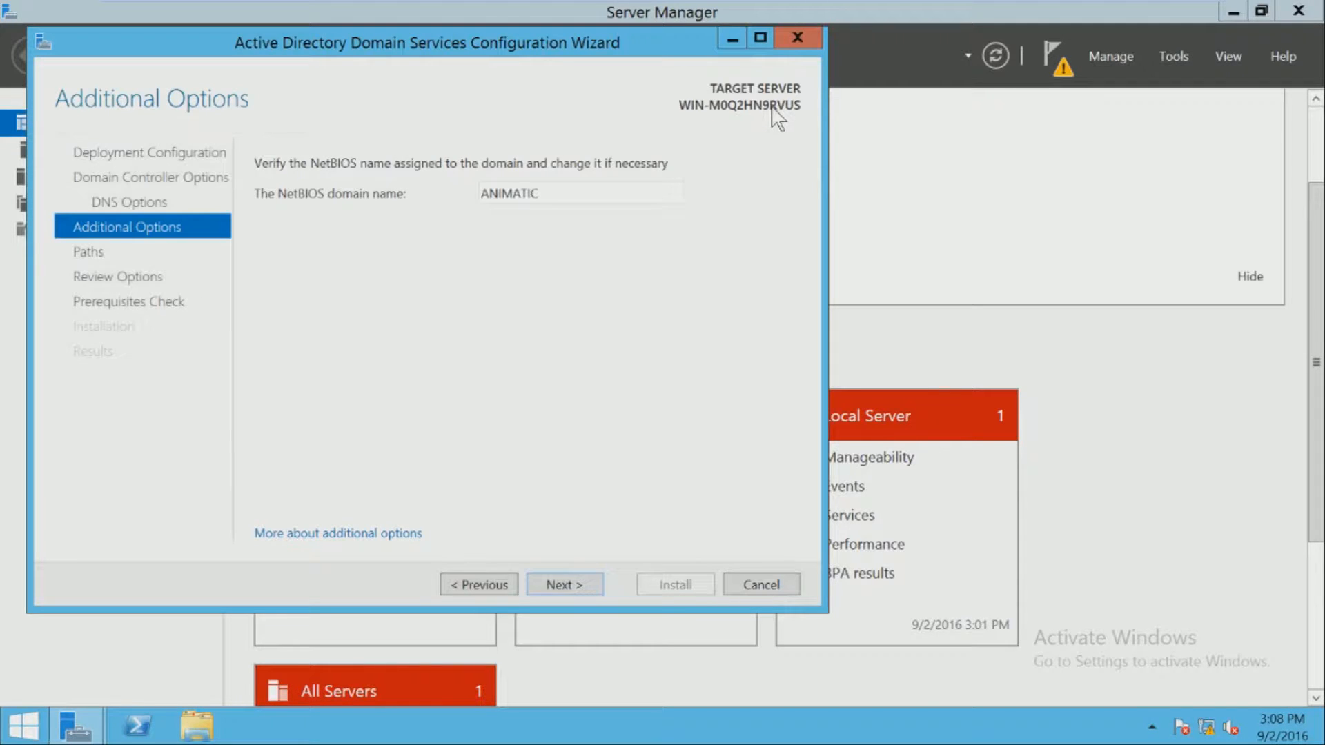
pyautogui.doubleClick(603, 195)
# - Advance to the Paths page, keeping the default C:\Windows\NTDS database/log and C:\Windows\SYSVOL folders
pyautogui.click(581, 586)
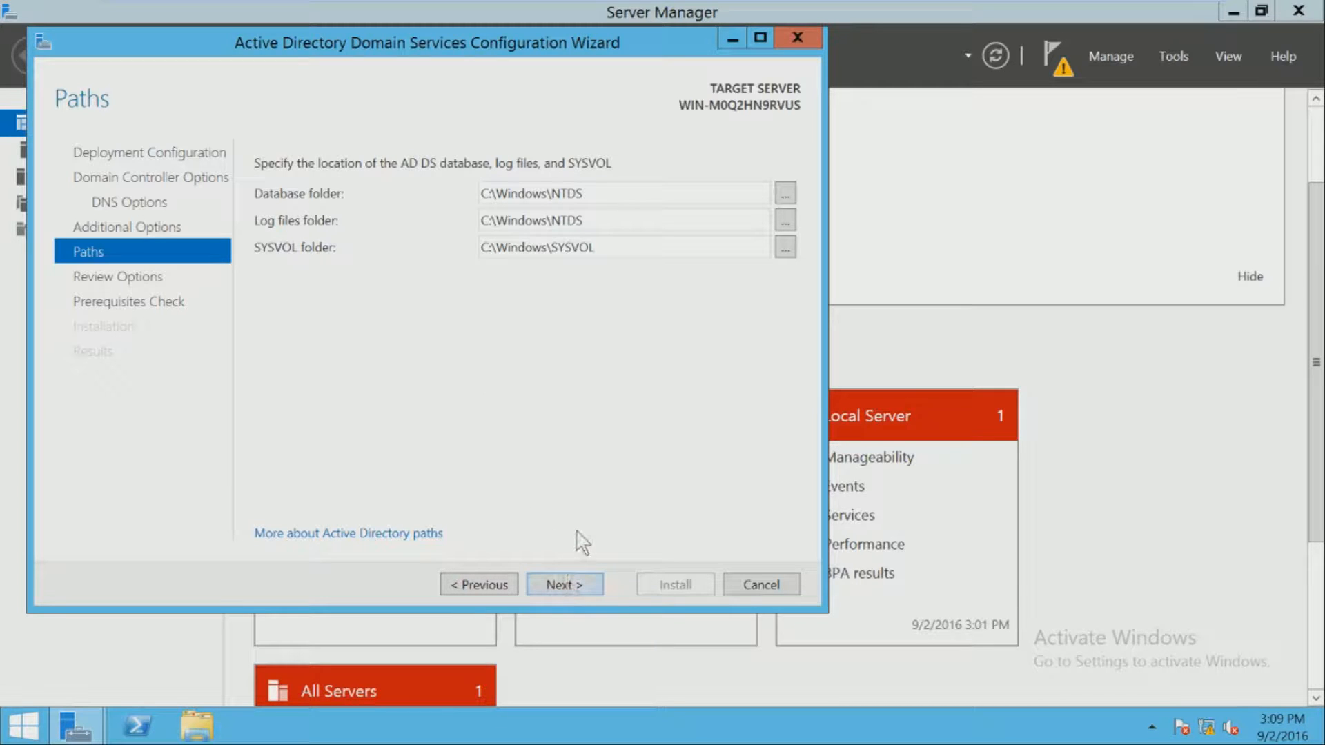
# - Move on to Review Options and show the Install-ADDSForest PowerShell script in Notepad
pyautogui.click(585, 590)
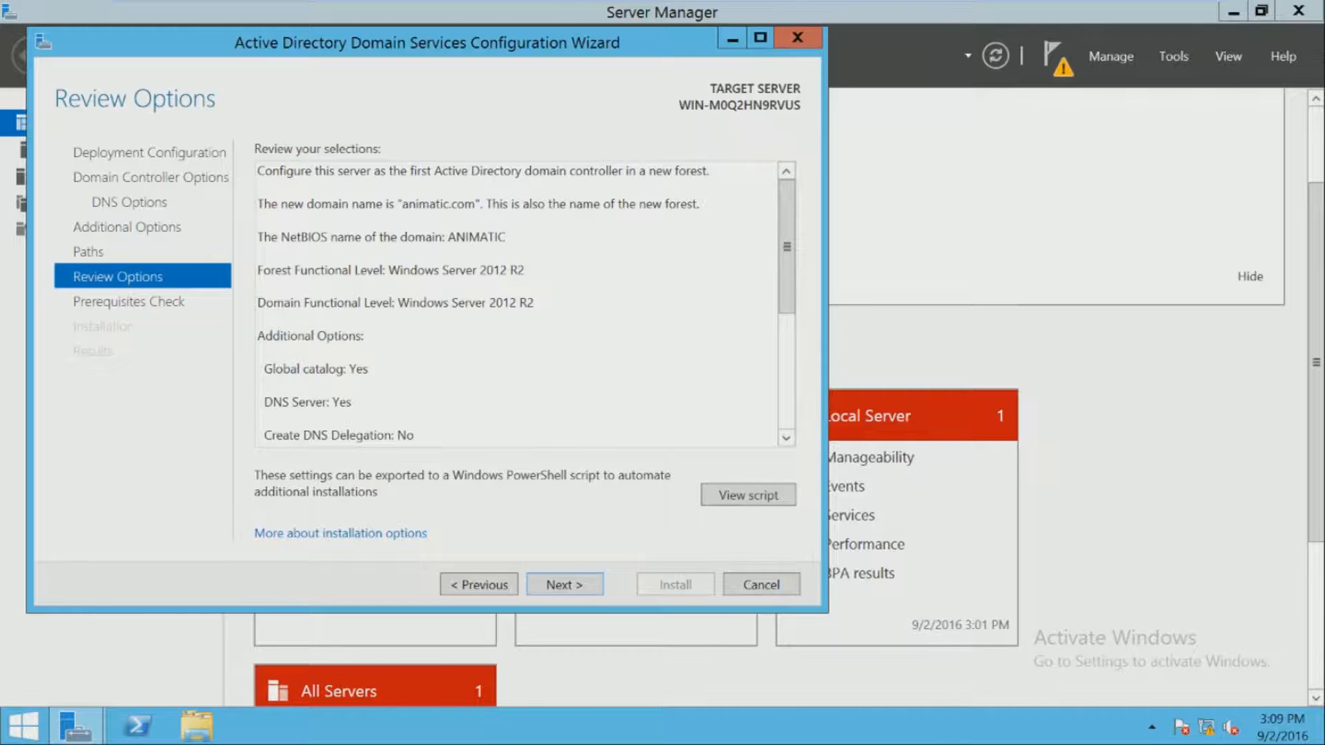
pyautogui.click(784, 495)
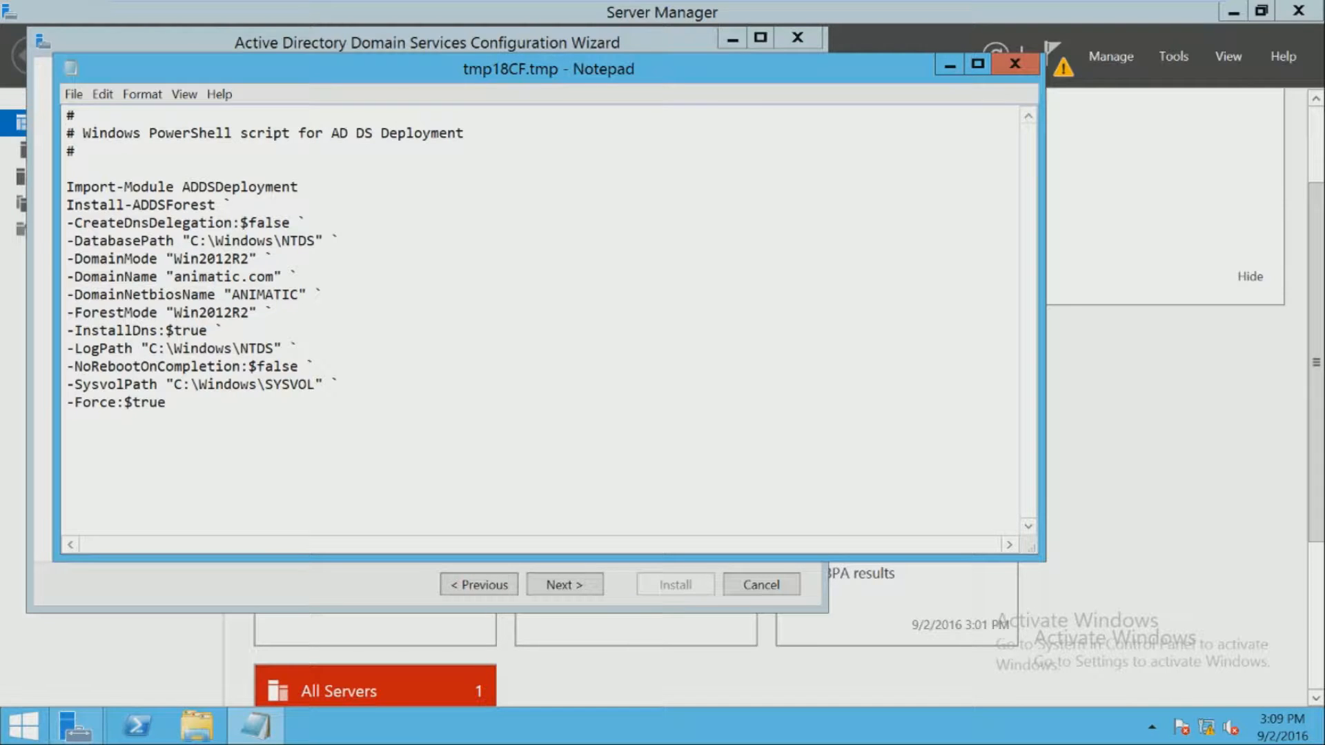
# - Select the whole deployment script, close Notepad, reopen the script, then close it again
pyautogui.hotkey('ctrl', 'a')
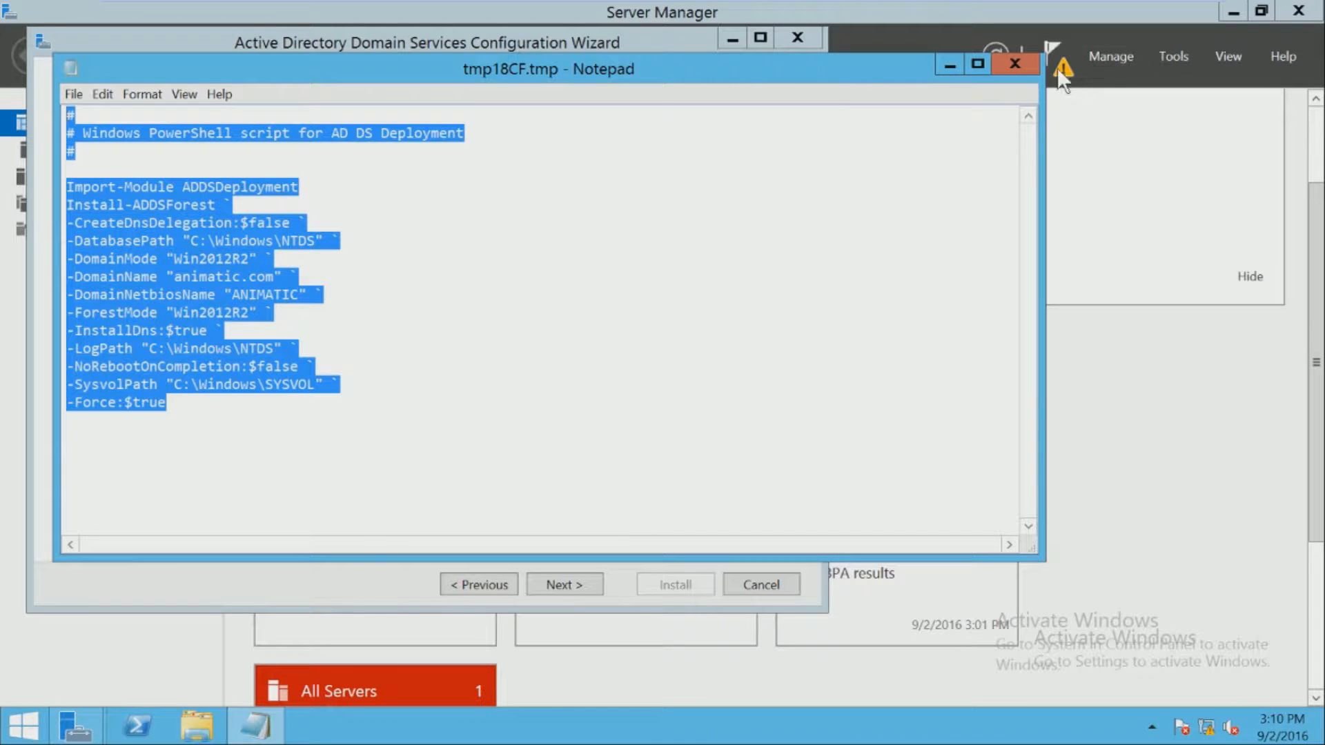
pyautogui.click(1016, 63)
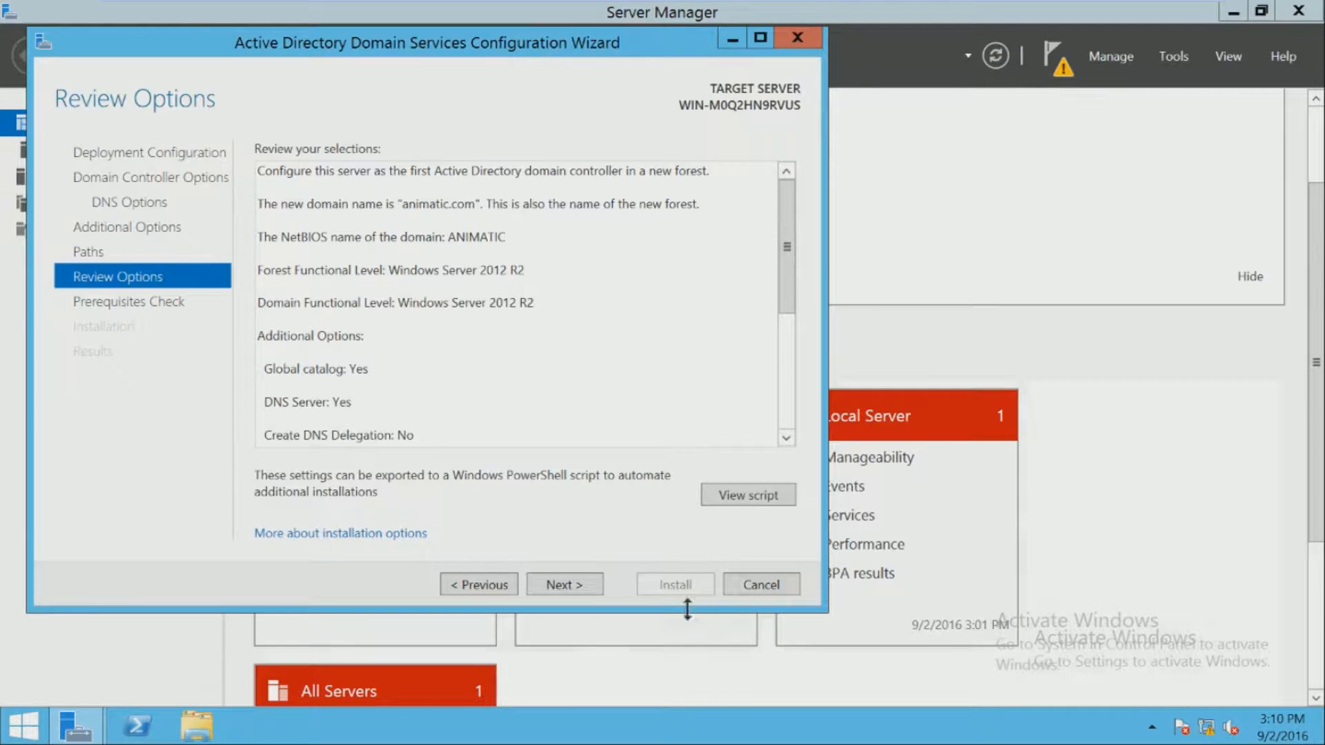
pyautogui.click(783, 495)
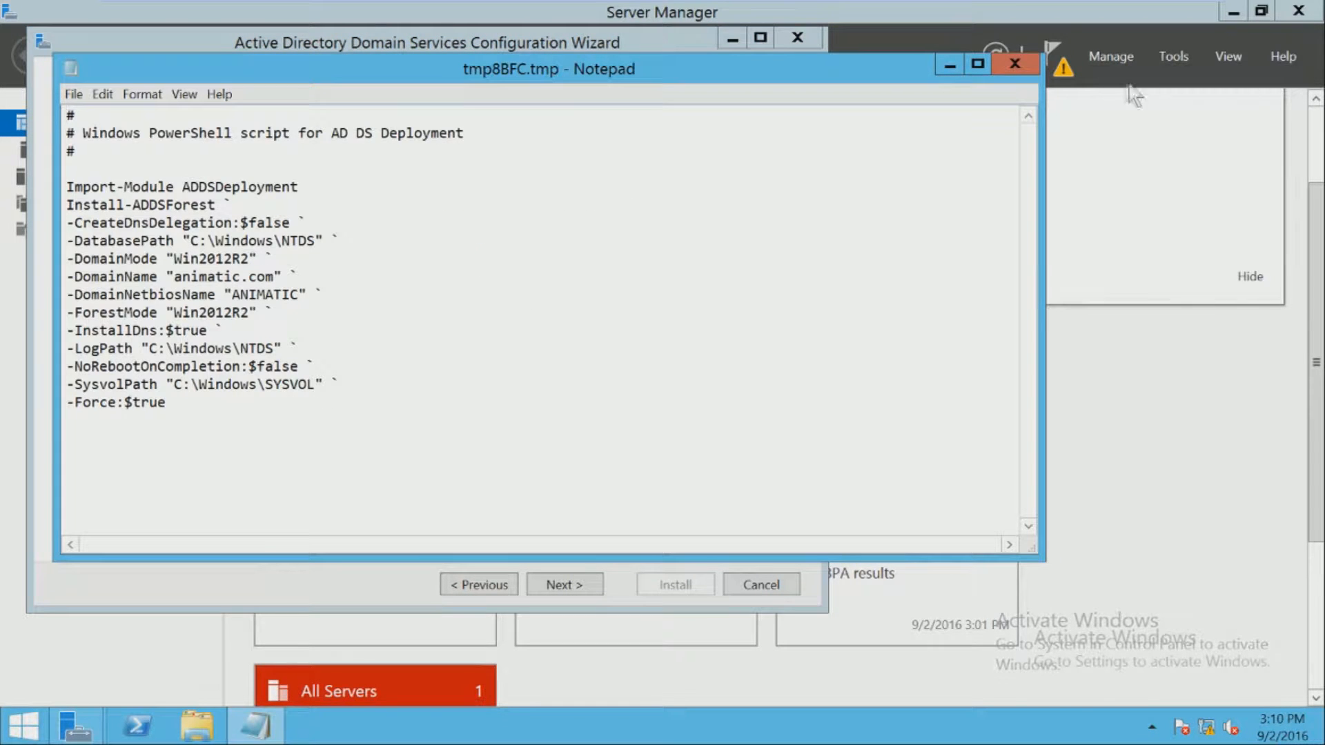
pyautogui.click(1015, 64)
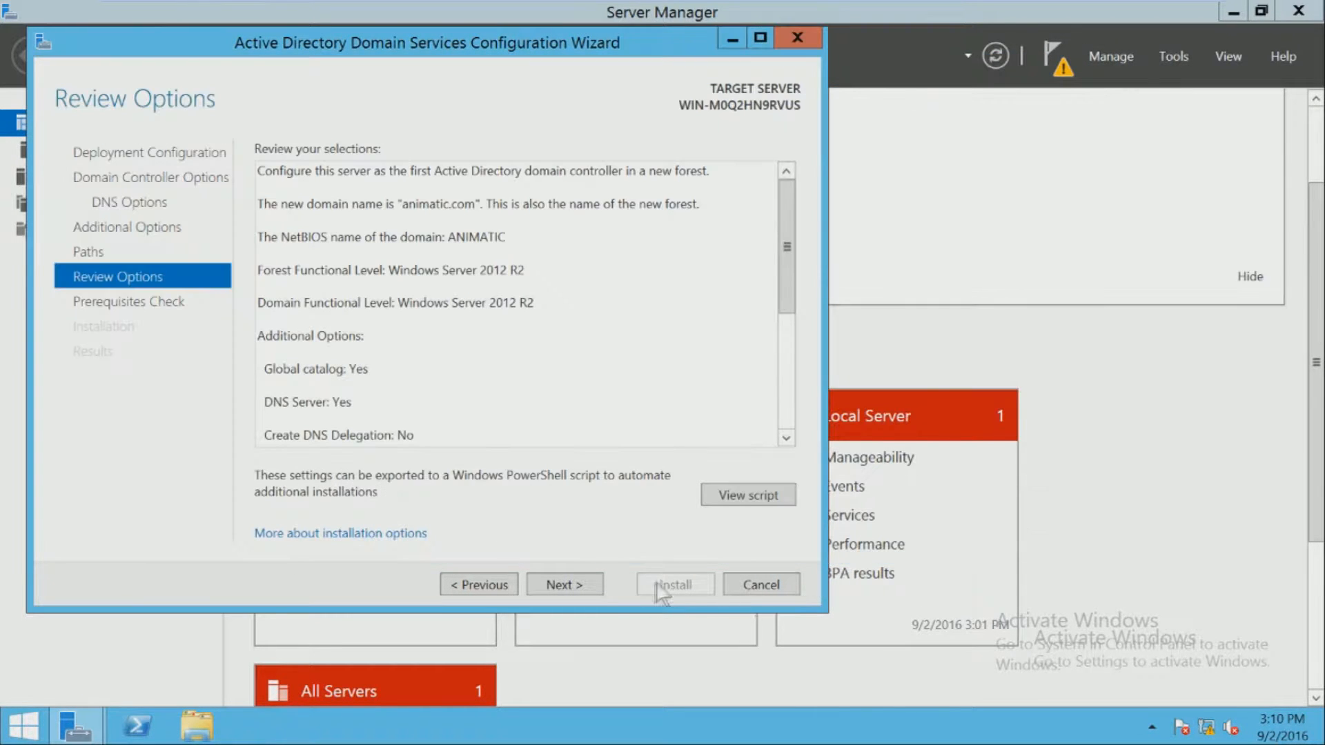
# - Run the Prerequisites Check, which passes with two warnings
pyautogui.click(573, 585)
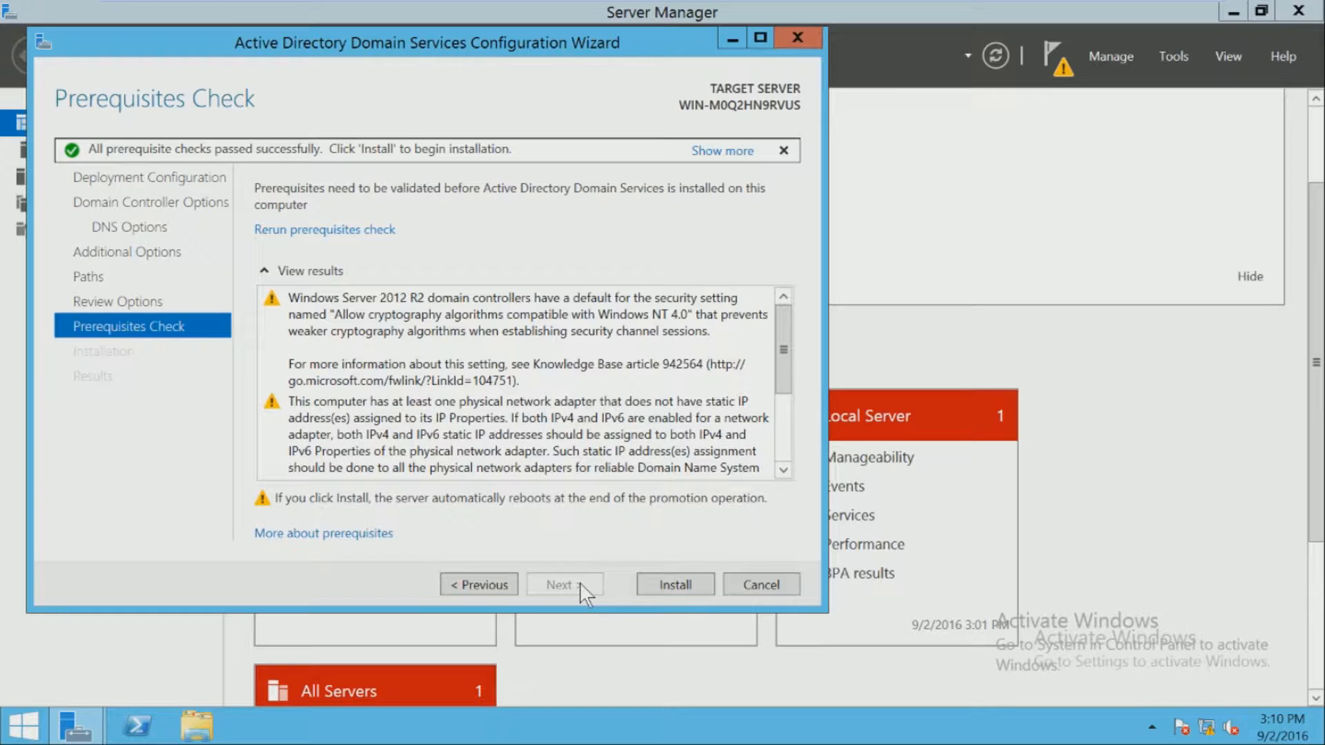
# - Read the NT 4.0 cryptography and static IP warnings, then start the AD DS installation
pyautogui.click(694, 440)
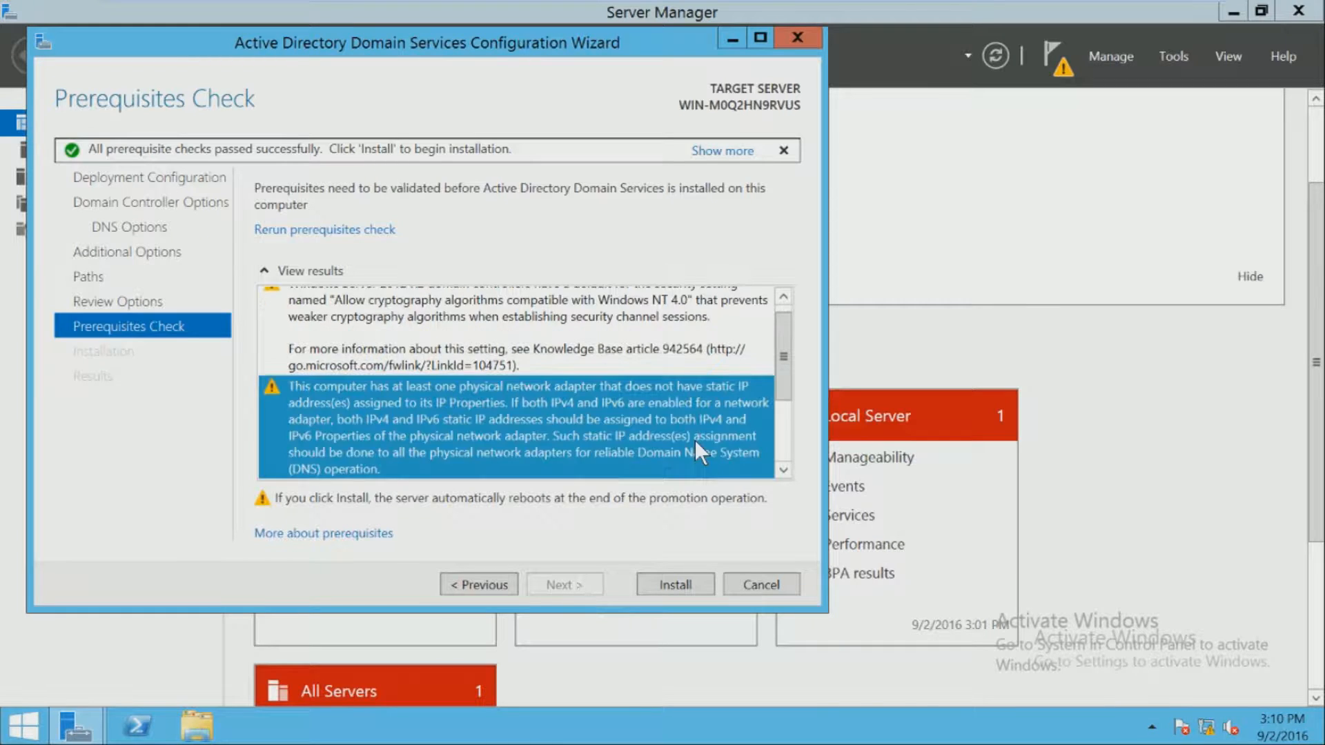
pyautogui.scroll(-1, 694, 440)
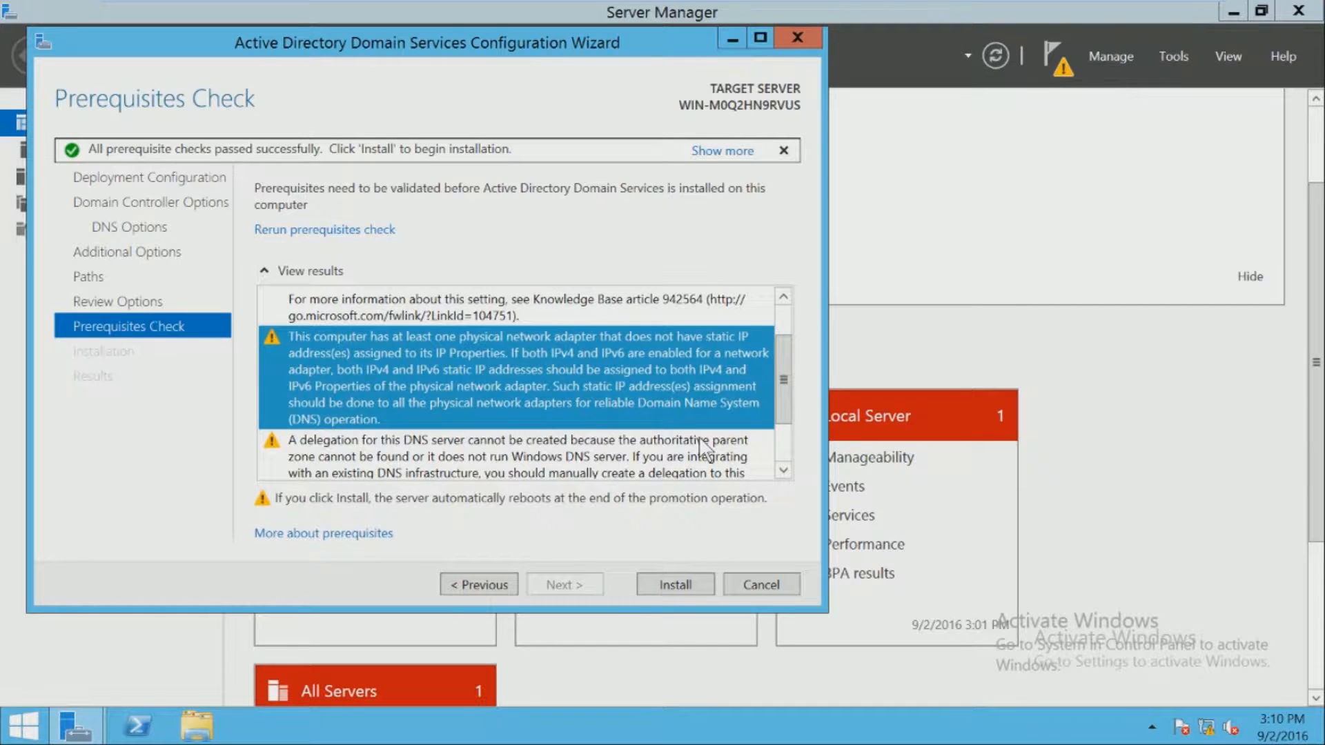
pyautogui.scroll(-2, 702, 449)
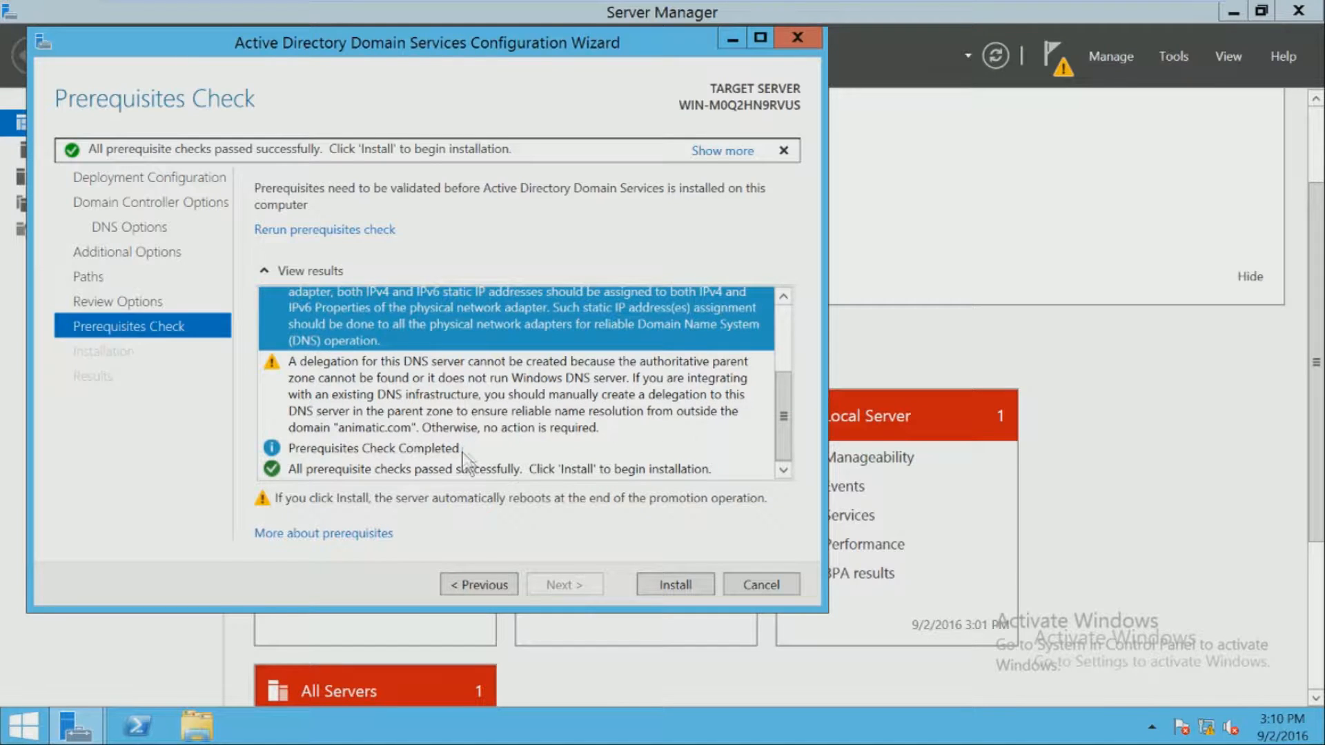
pyautogui.scroll(3, 464, 441)
pyautogui.click(476, 349)
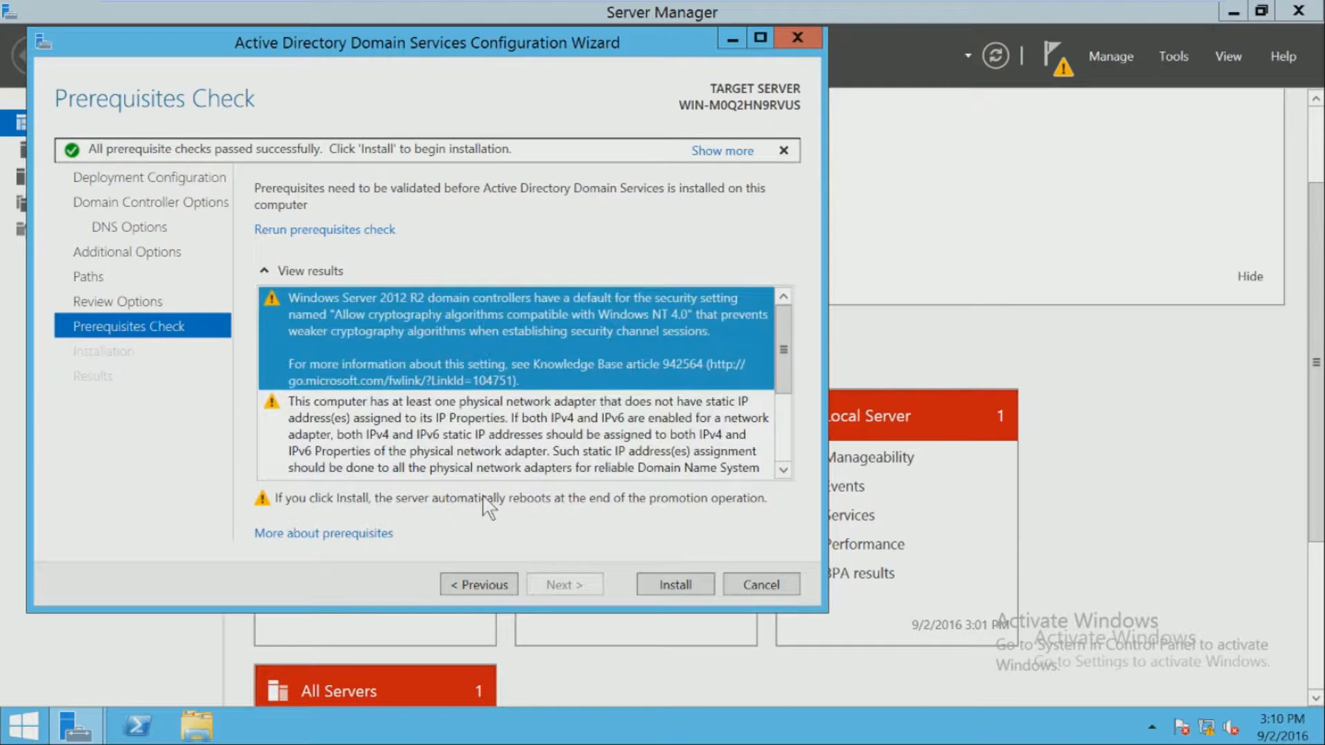
pyautogui.scroll(-3, 510, 365)
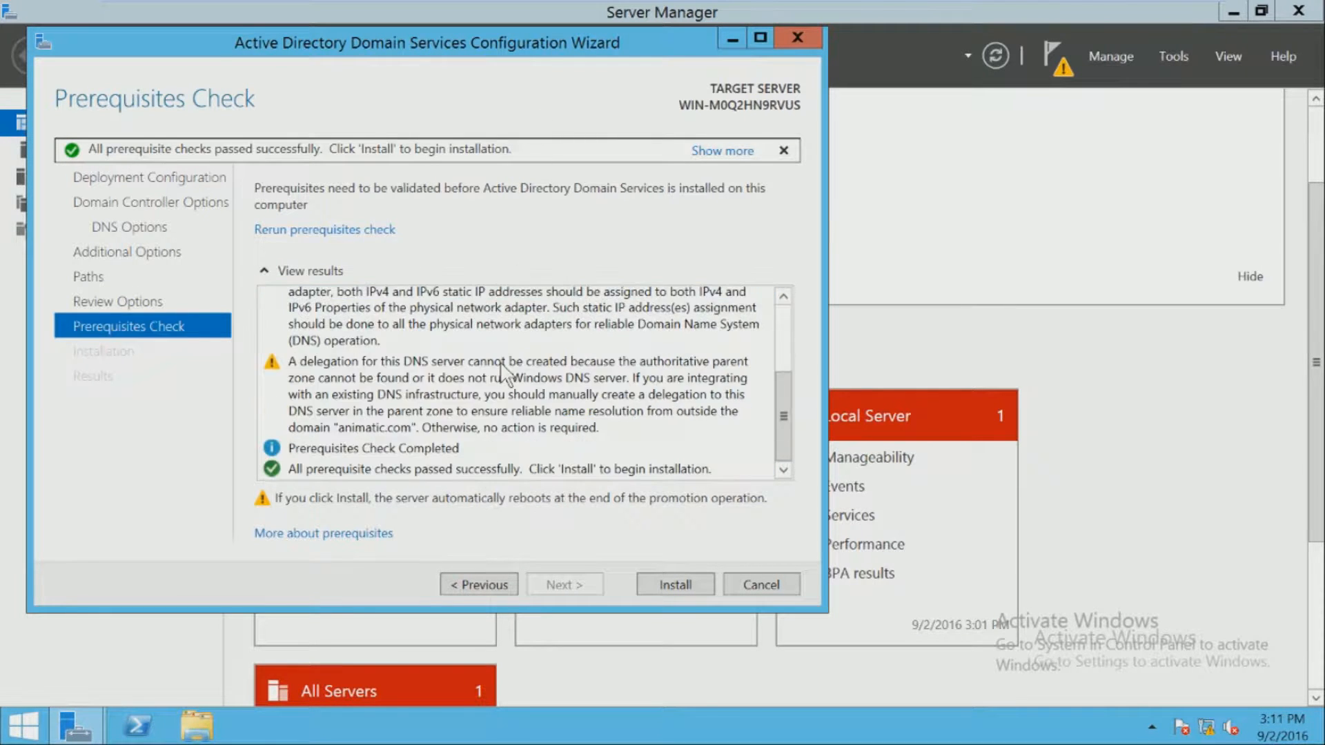
pyautogui.scroll(2, 507, 373)
pyautogui.click(494, 407)
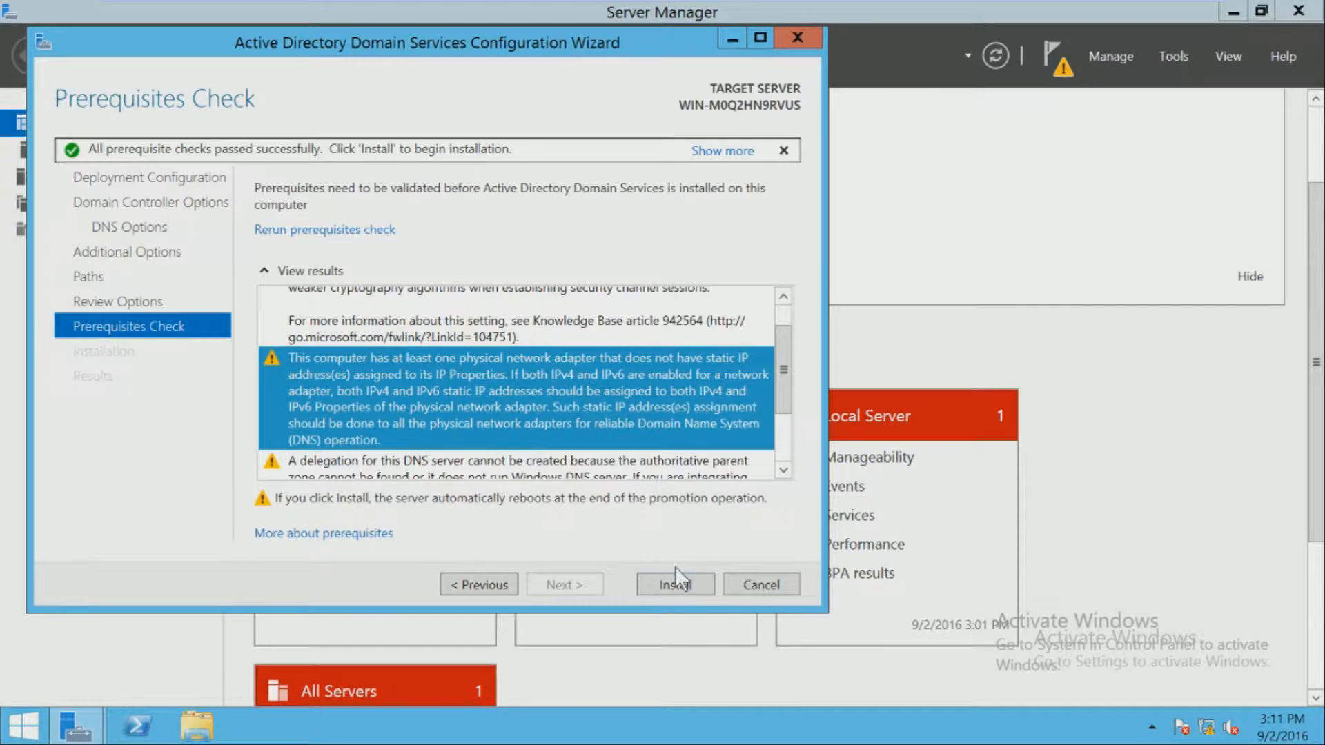
pyautogui.click(675, 583)
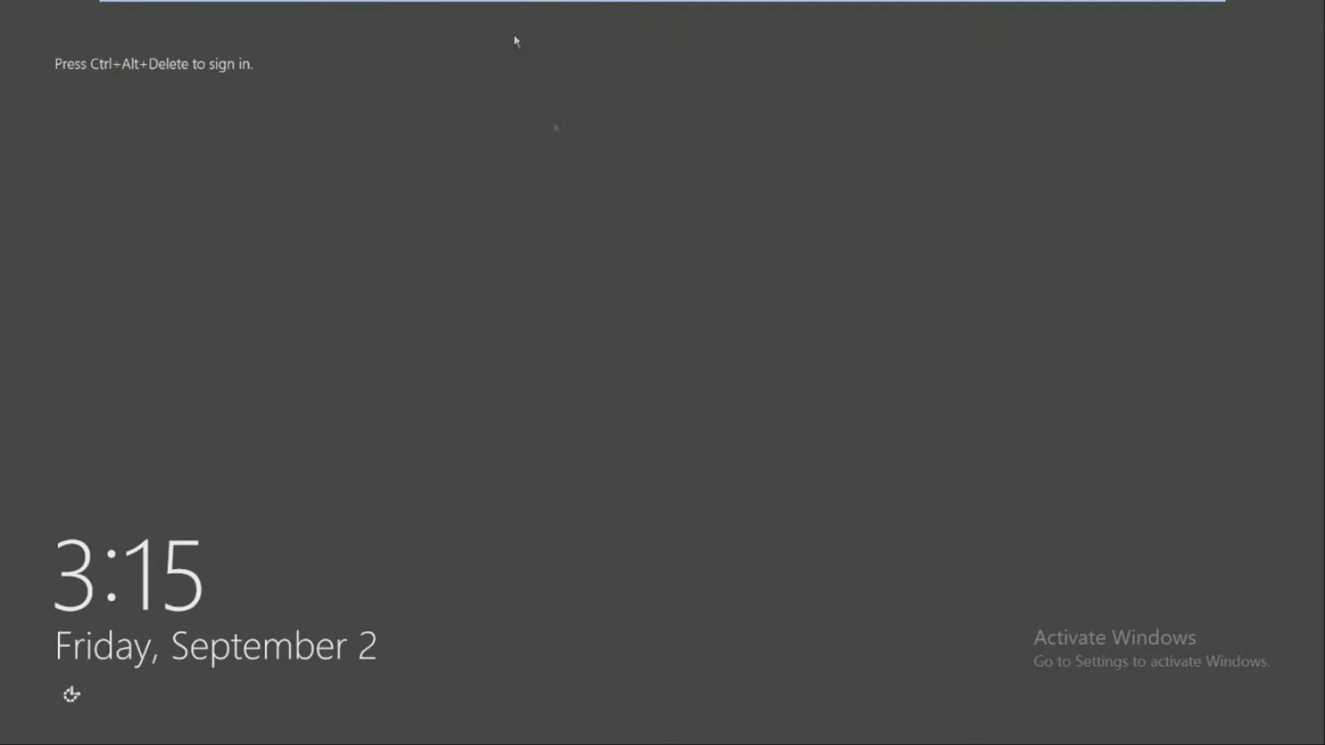
# - Send Ctrl+Alt+Del from the VMware toolbar to dismiss the post-reboot lock screen
pyautogui.moveTo(462, 1)
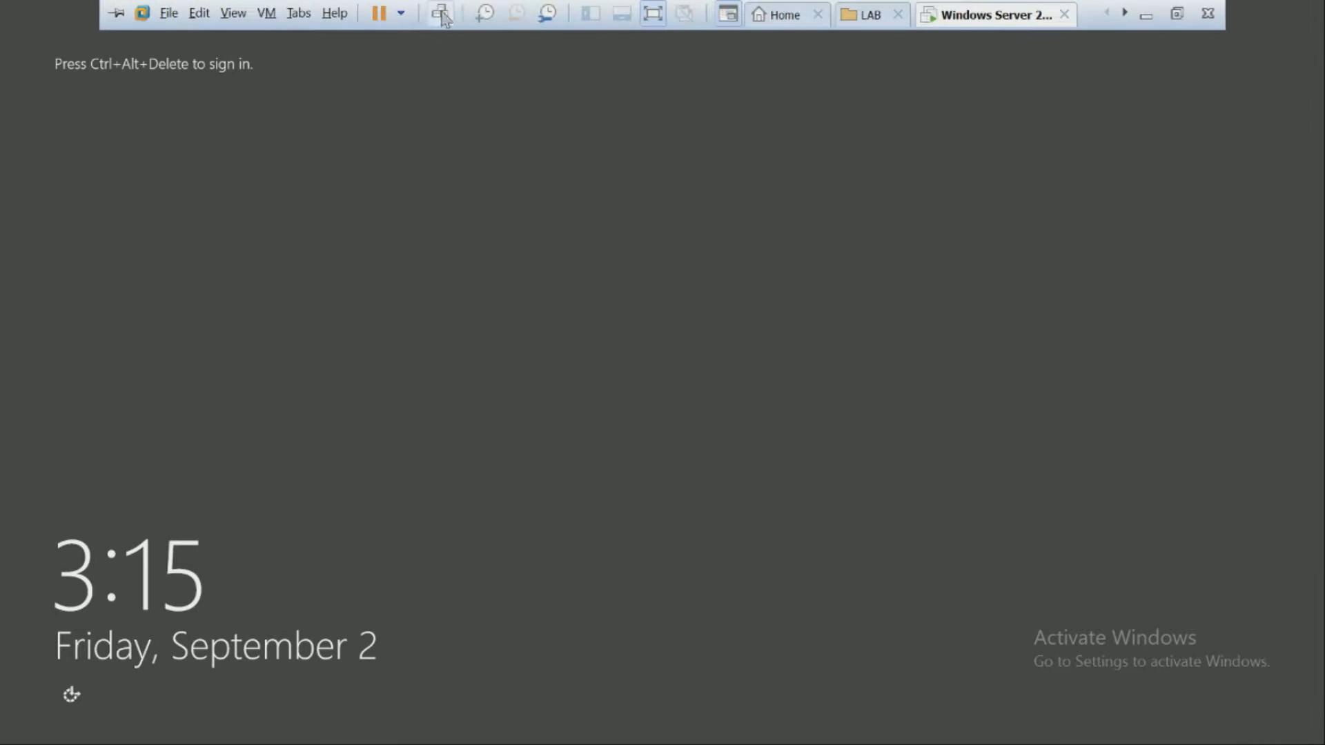
pyautogui.click(441, 13)
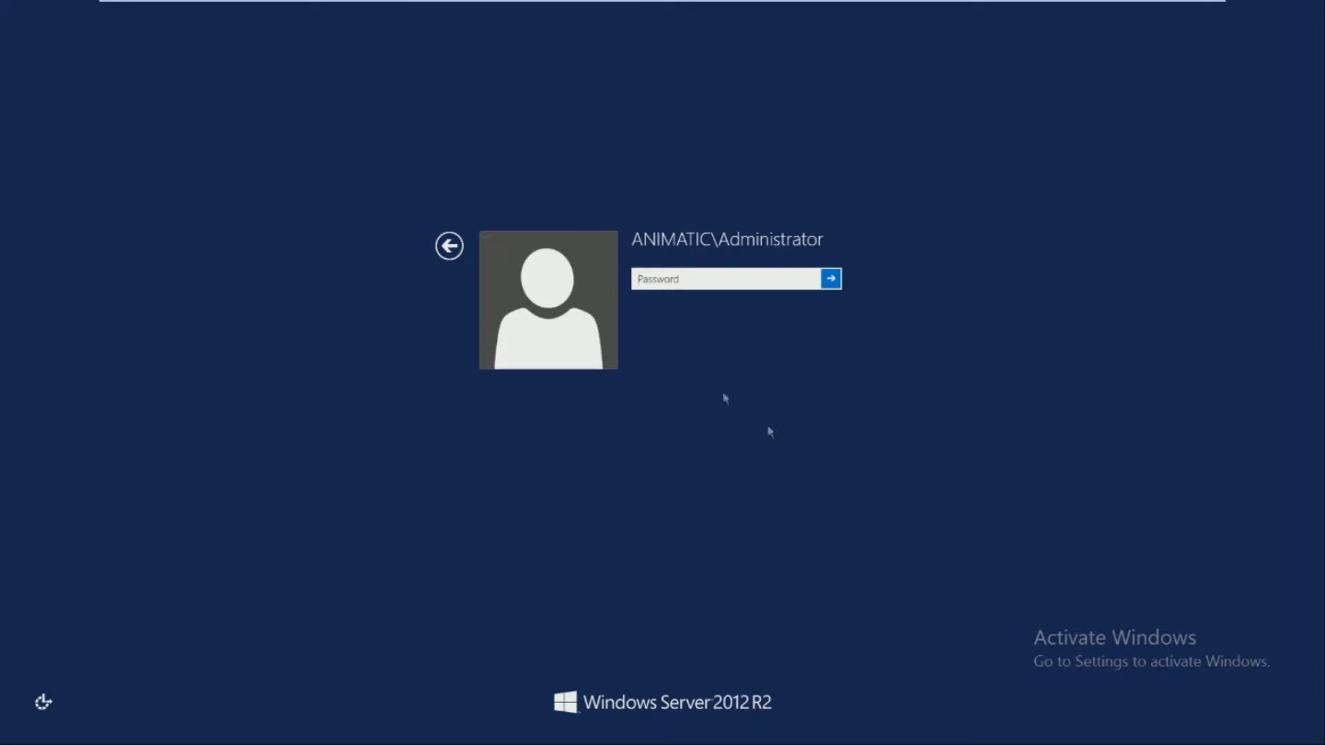
# - Sign in as Other user with the administrator account name and its password
pyautogui.click(638, 246)
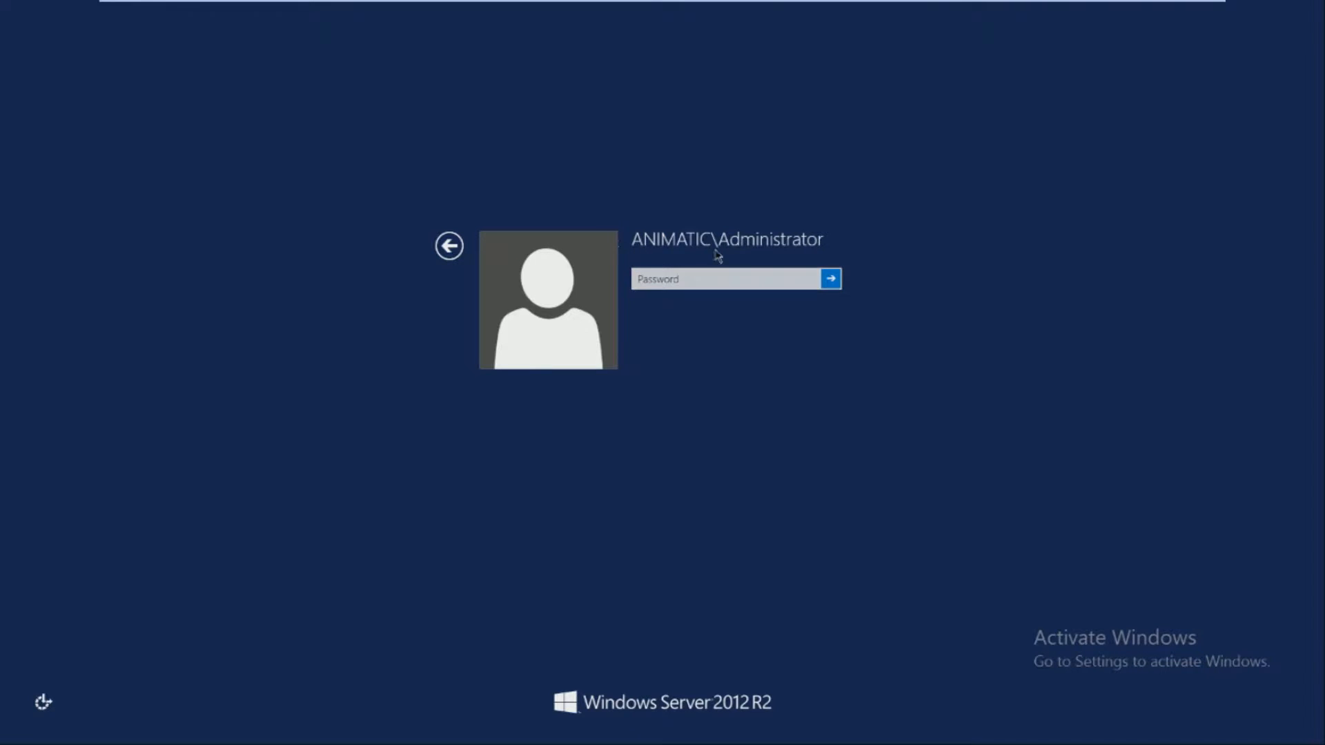
pyautogui.click(455, 255)
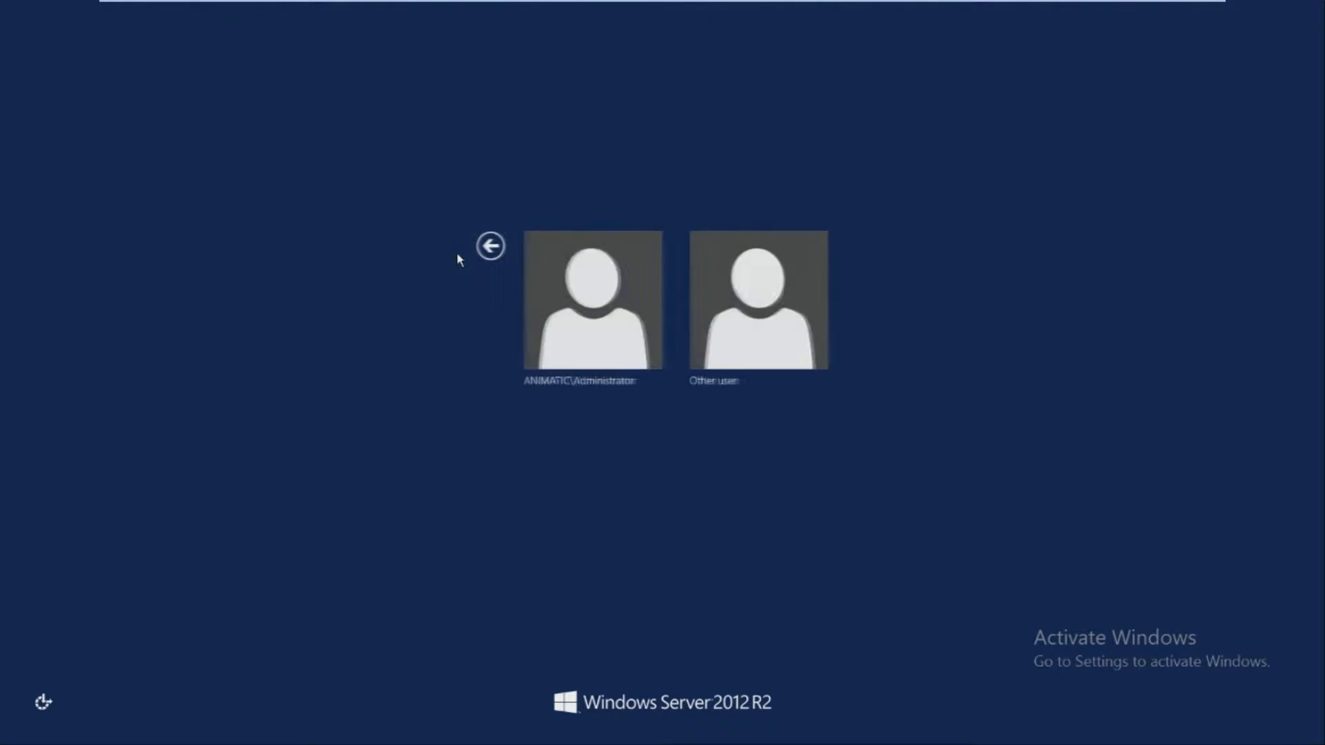
pyautogui.click(739, 334)
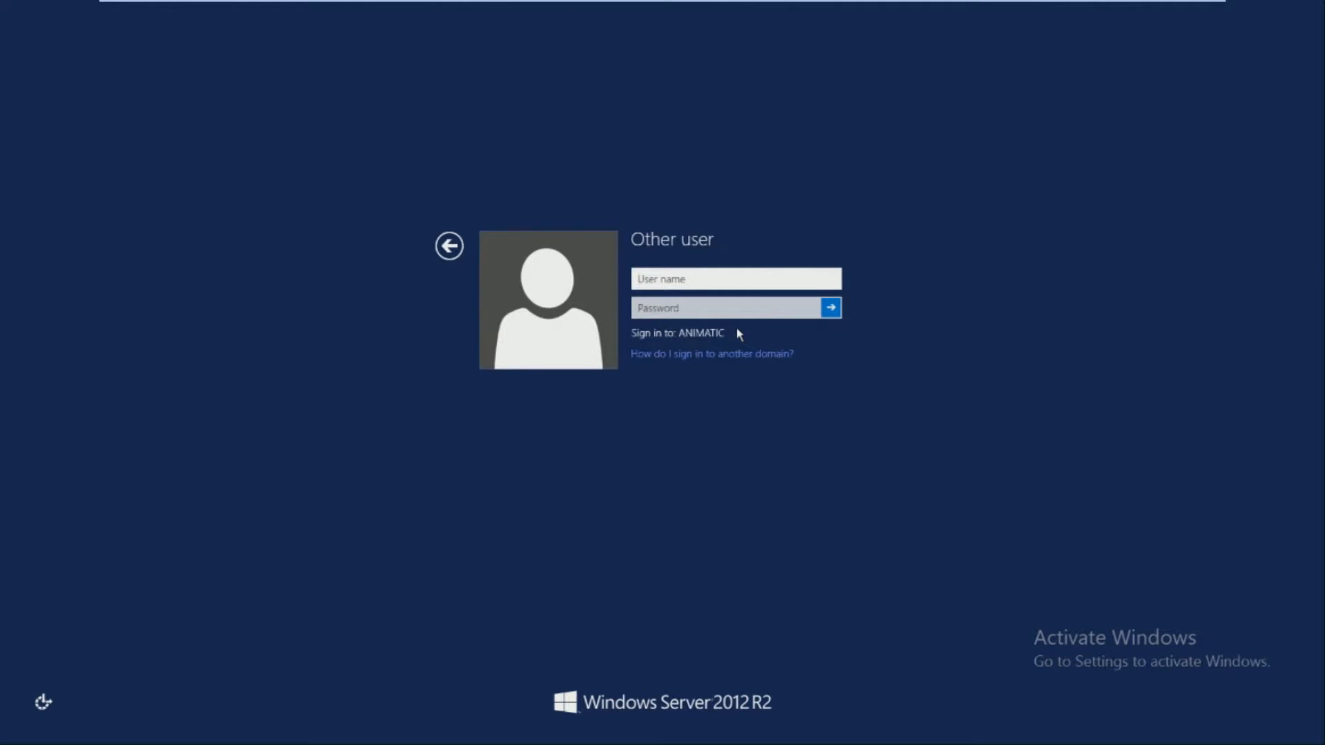
pyautogui.write('administrator')
pyautogui.press('Tab')
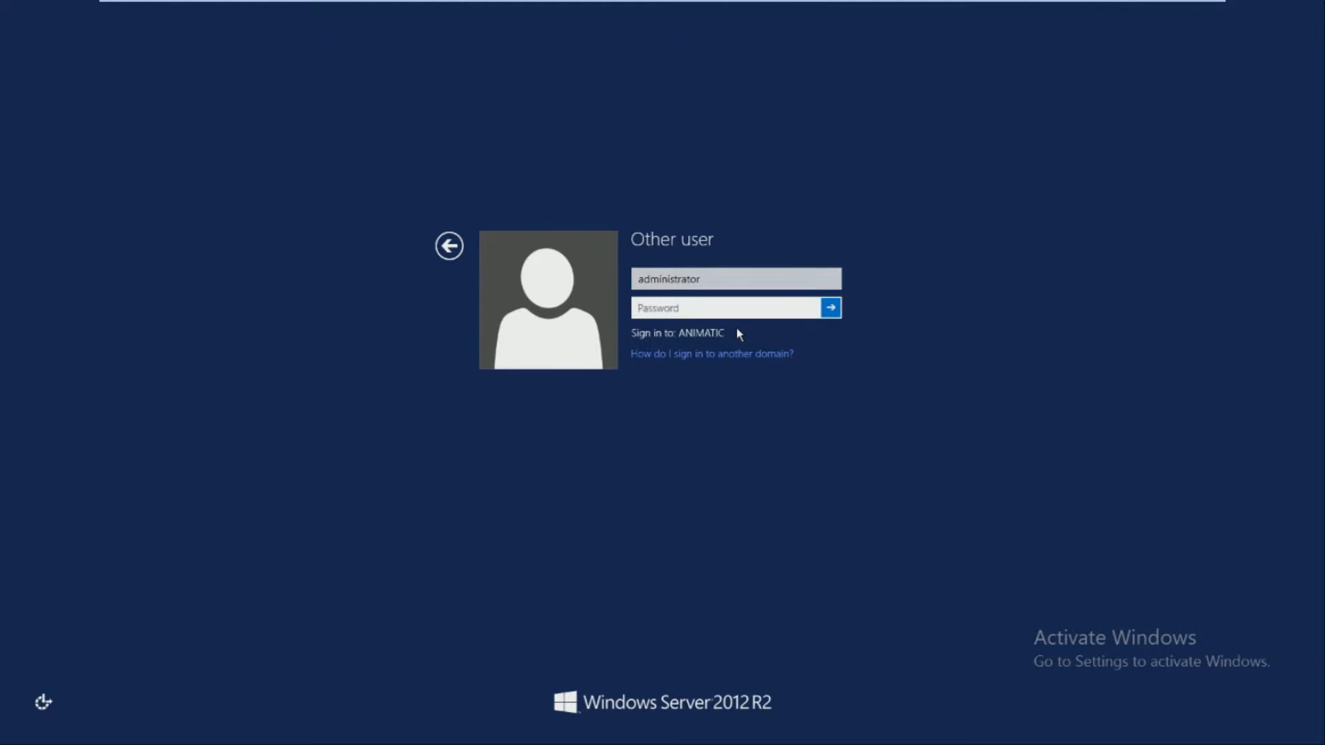
pyautogui.press('capslock')
pyautogui.write('•')
pyautogui.press('capslock')
pyautogui.write('•••')
pyautogui.press('capslock')
pyautogui.write('•••••')
pyautogui.press('Return')
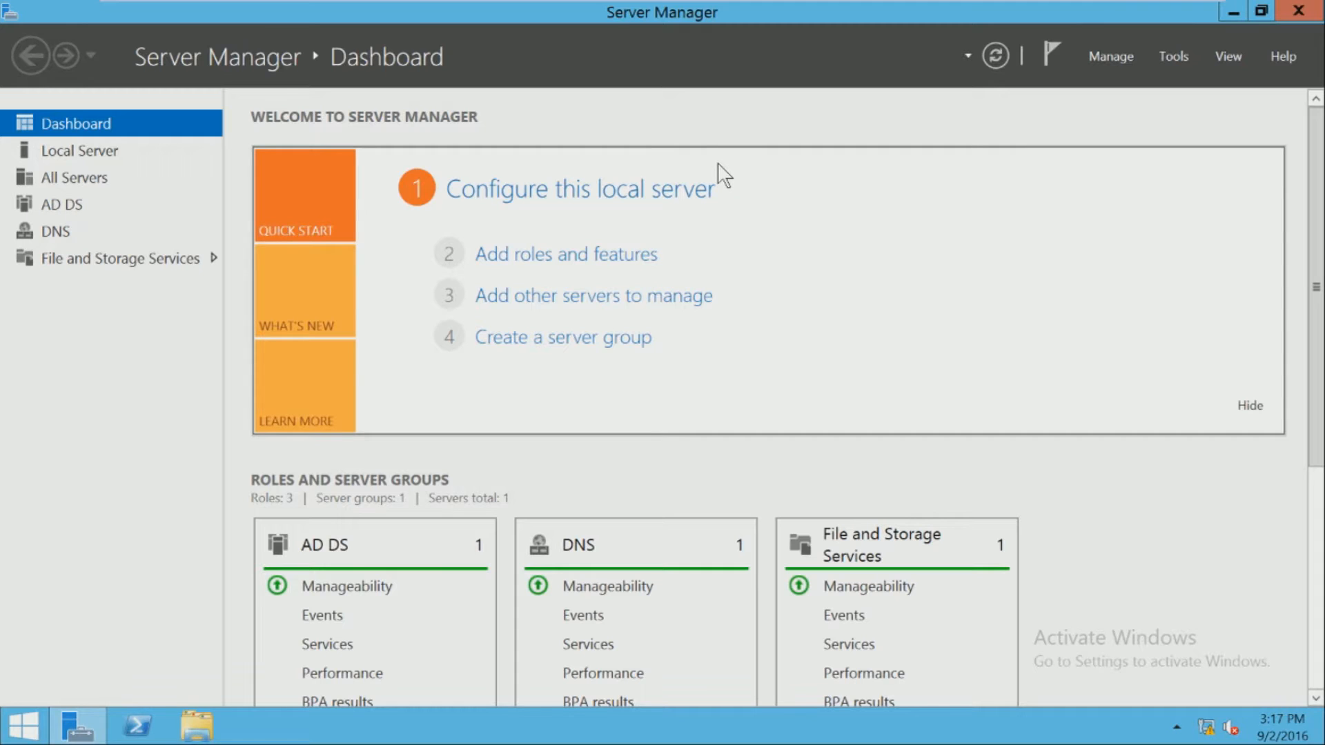
# - Launch Active Directory Users and Computers from Server Manager's Tools menu
pyautogui.click(1171, 58)
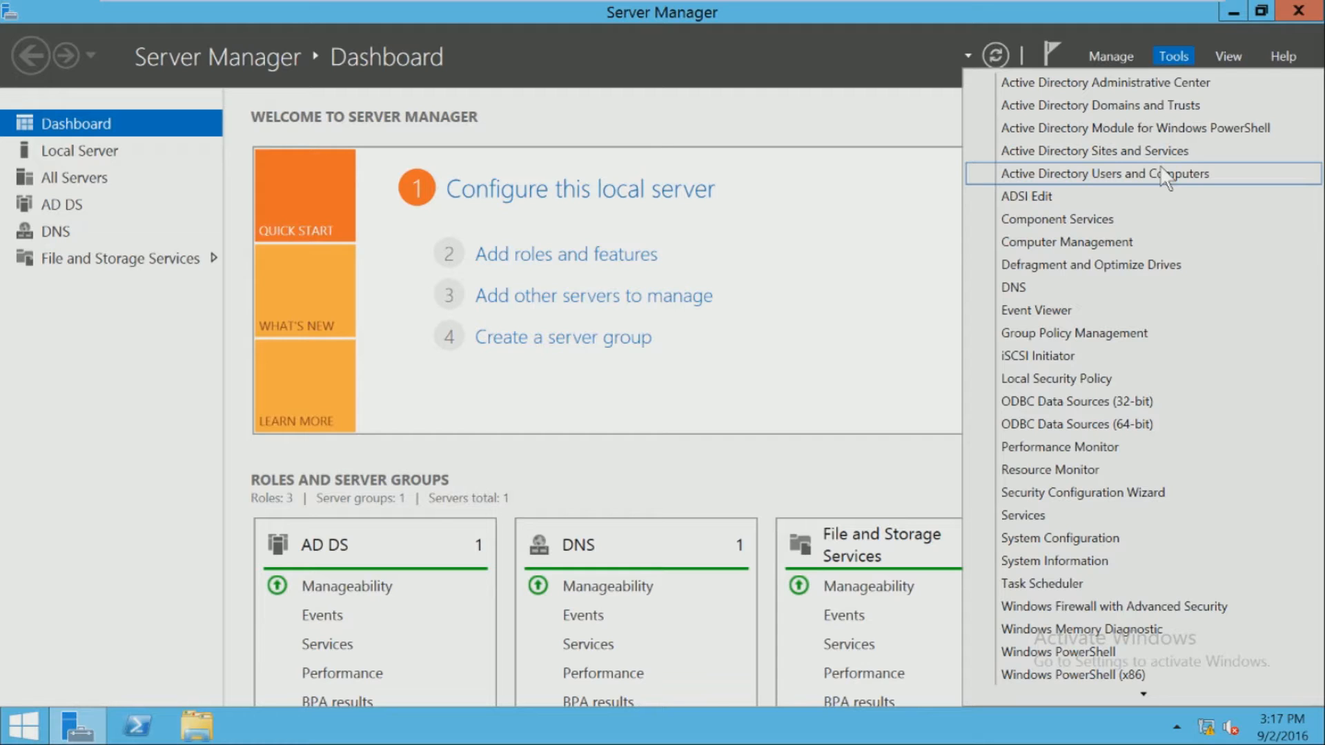
pyautogui.click(677, 63)
pyautogui.click(1173, 56)
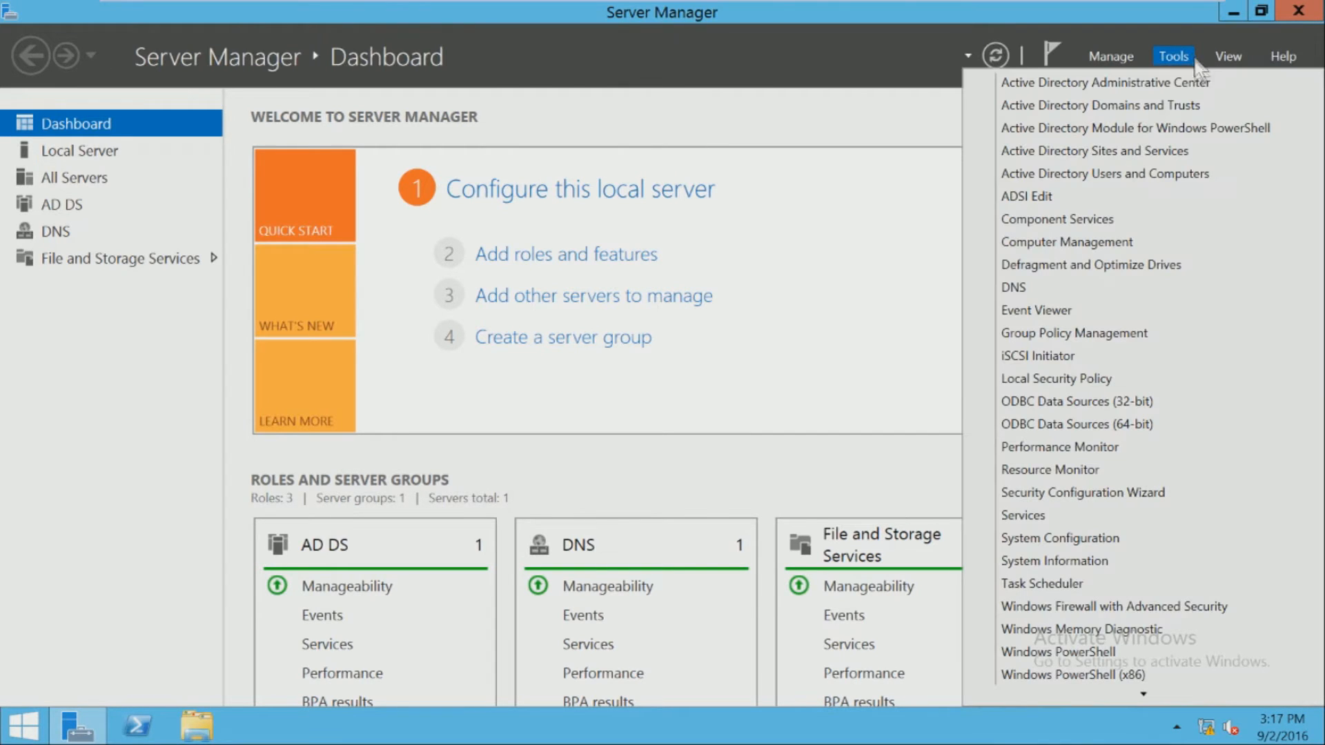
pyautogui.click(1199, 178)
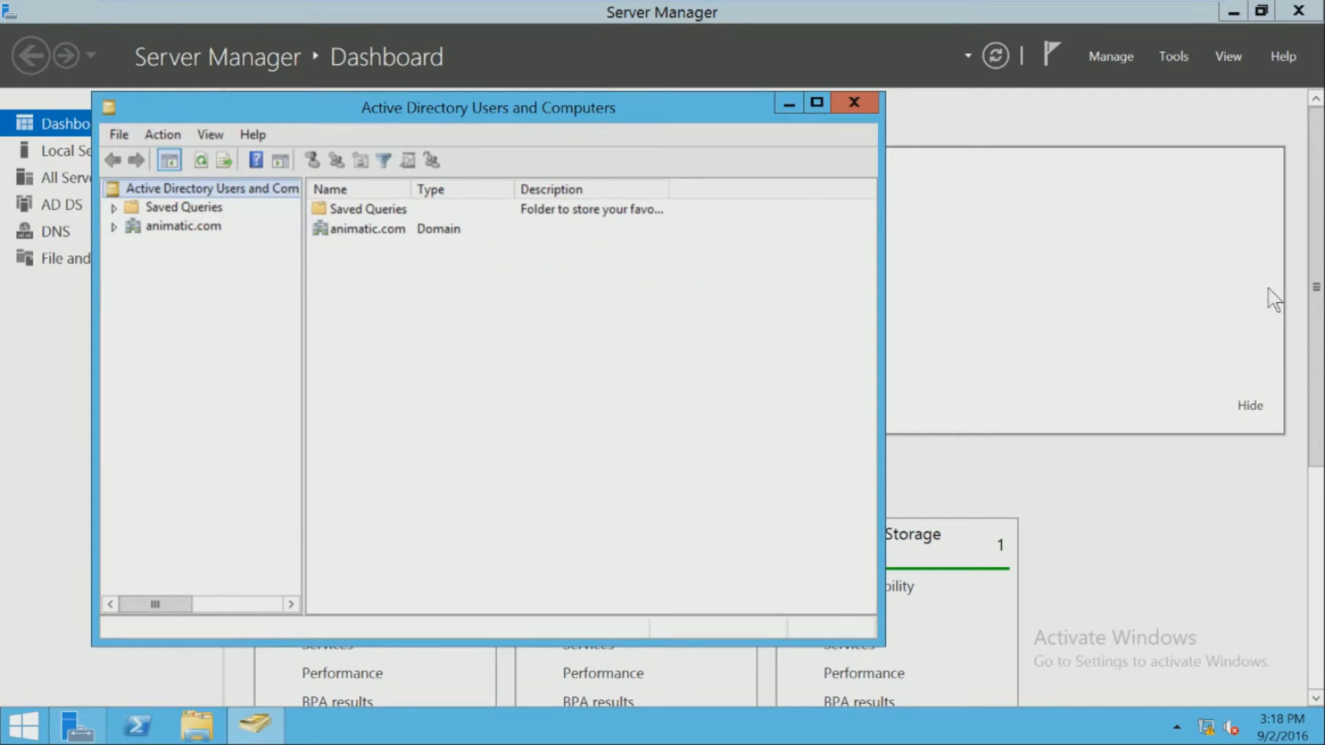
# - Pin Active Directory Users and Computers to the taskbar and maximize its window
pyautogui.moveTo(269, 727)
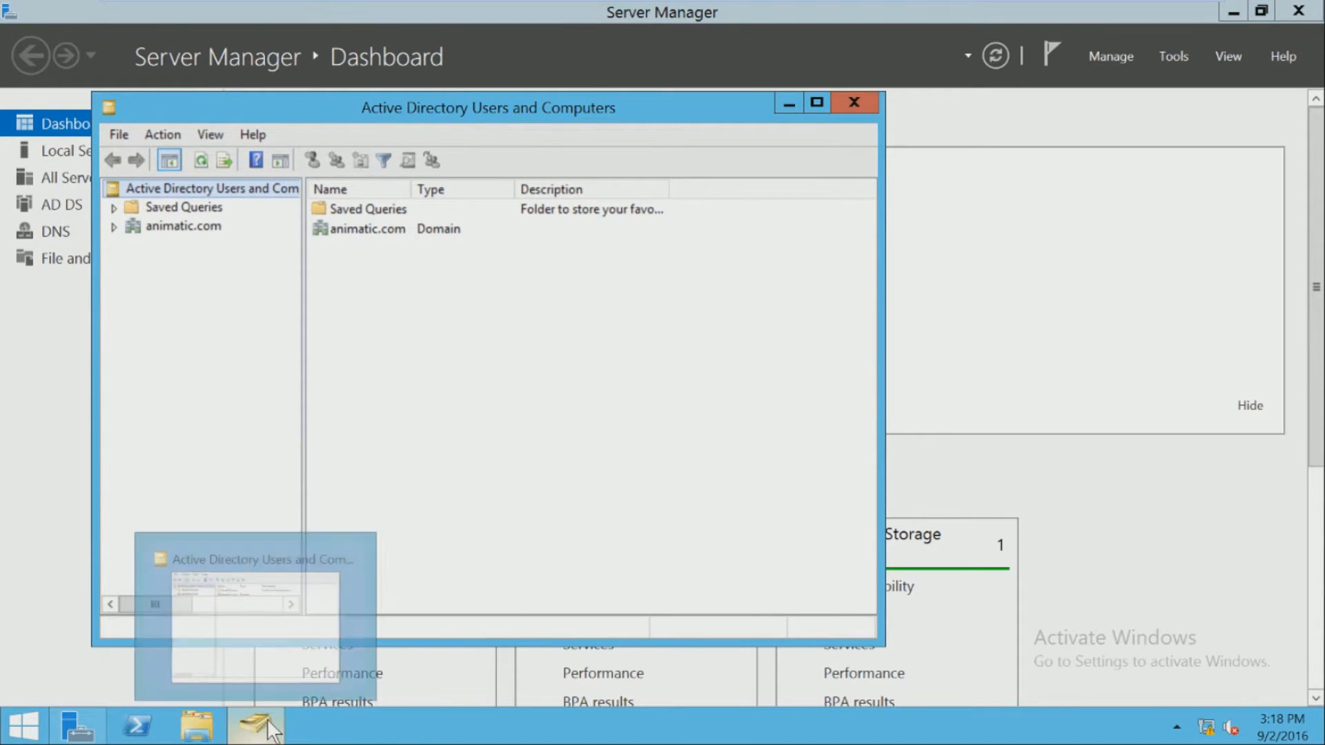
pyautogui.rightClick(280, 732)
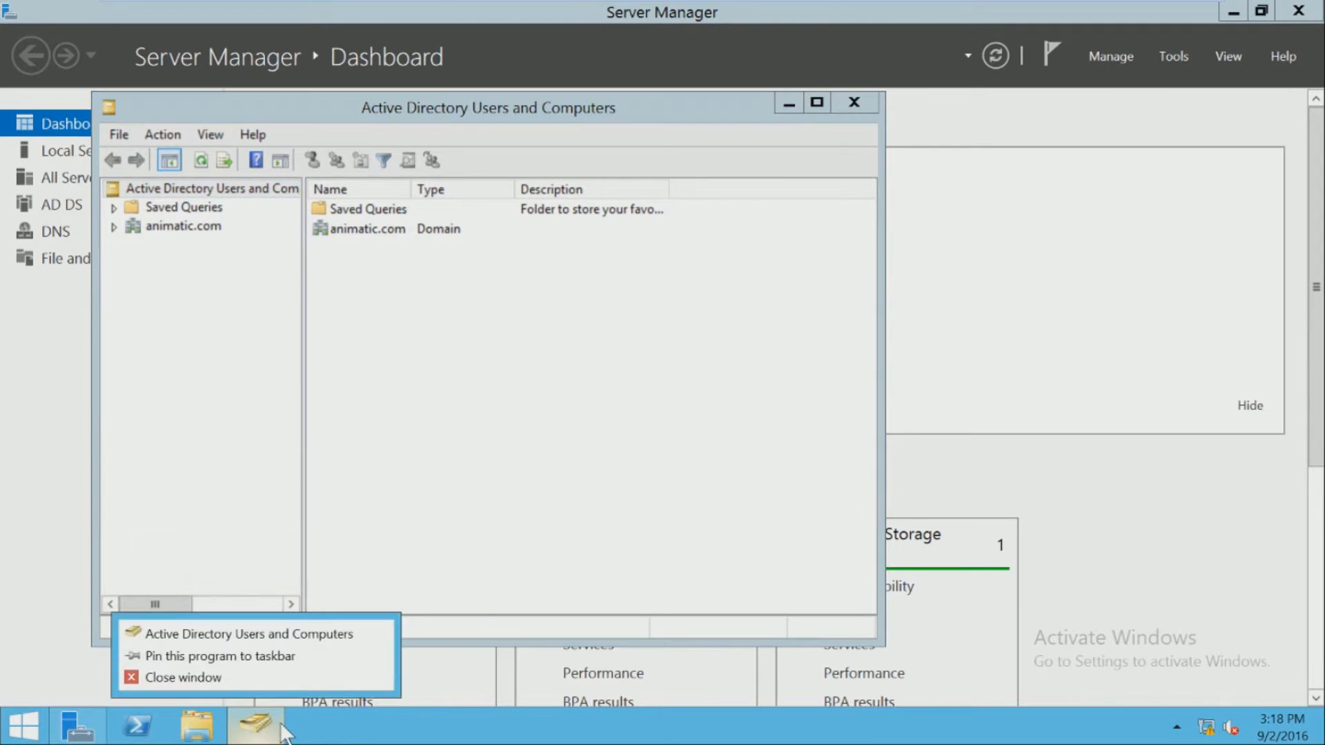
pyautogui.click(269, 656)
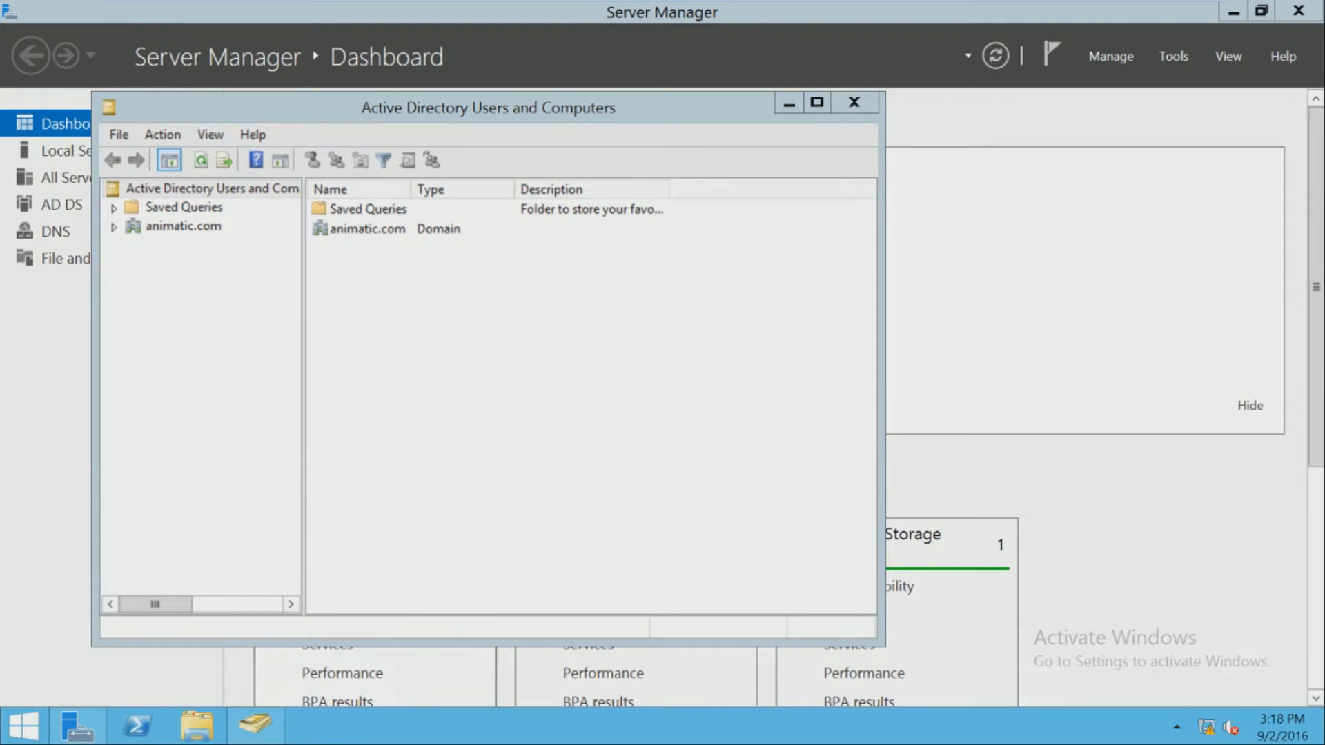
pyautogui.click(818, 104)
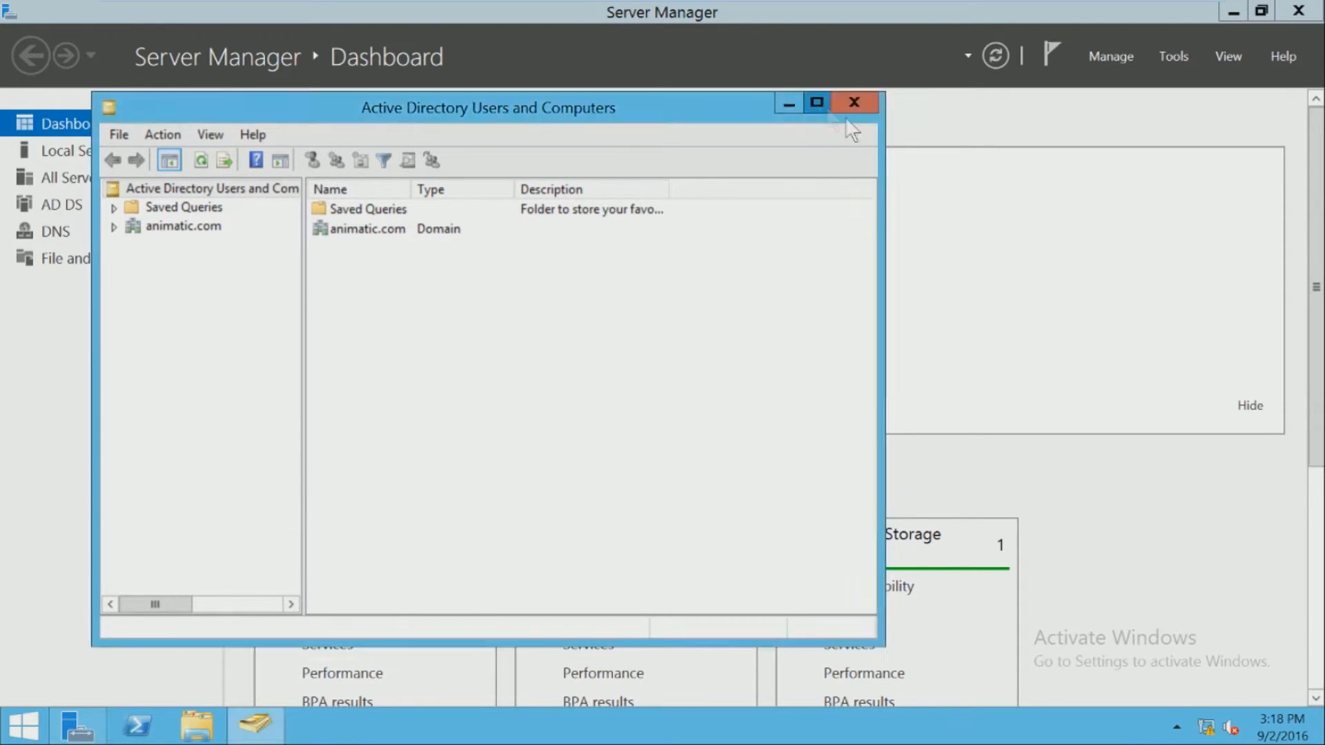
# - Expand animatic.com and inspect the Domain Controllers, Computers and Builtin containers
pyautogui.click(83, 127)
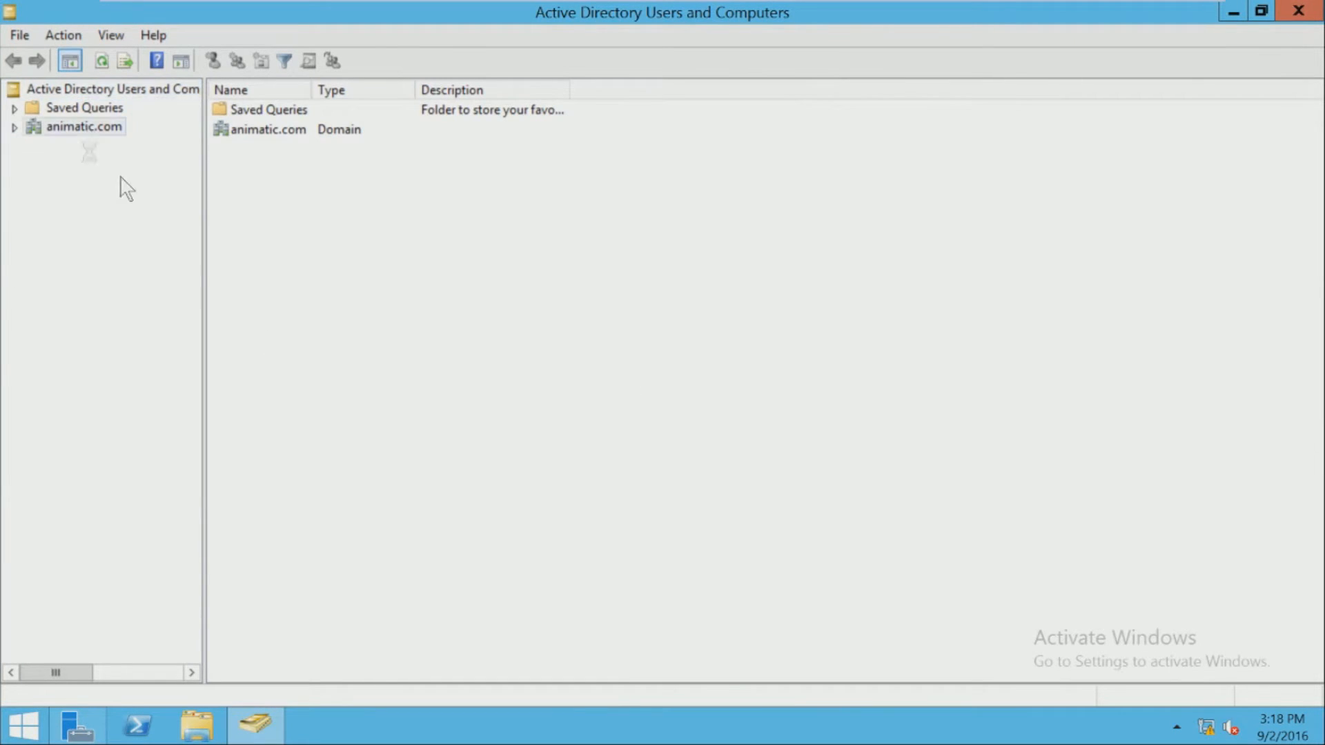
pyautogui.click(14, 127)
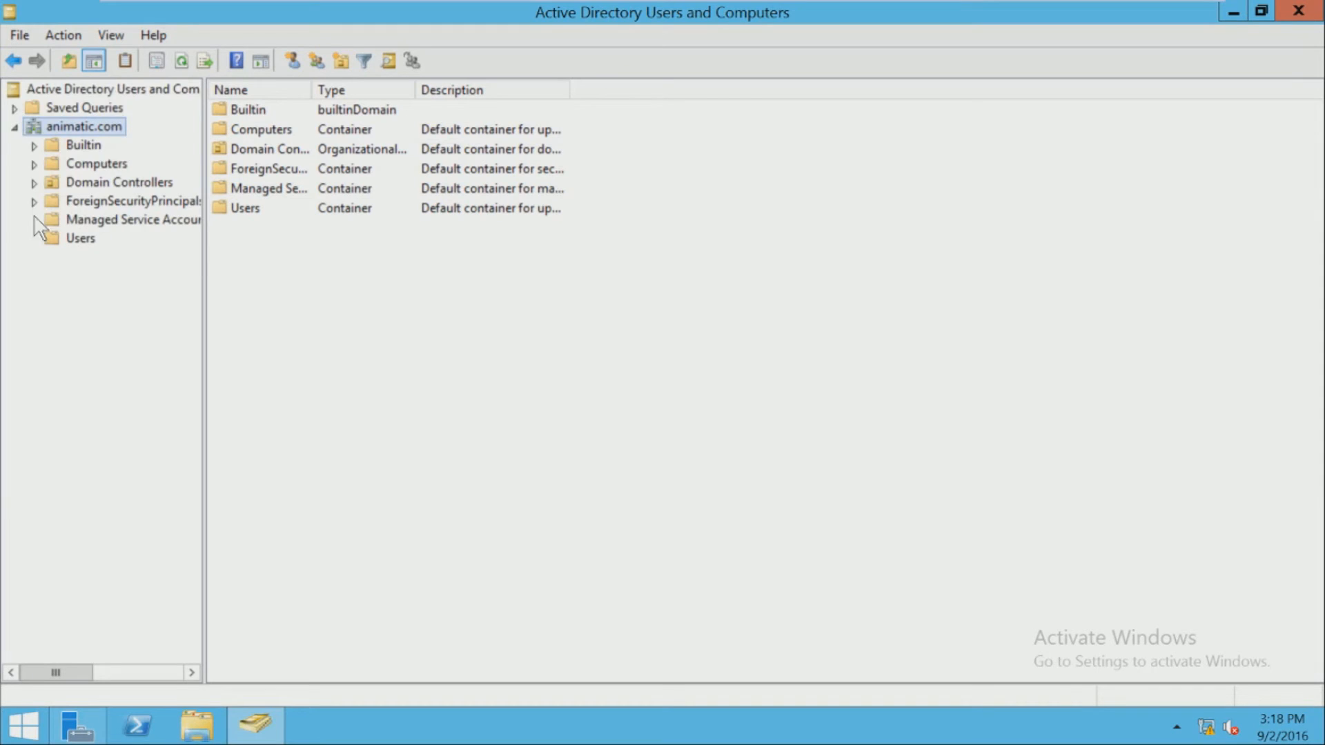
pyautogui.click(83, 183)
pyautogui.click(245, 111)
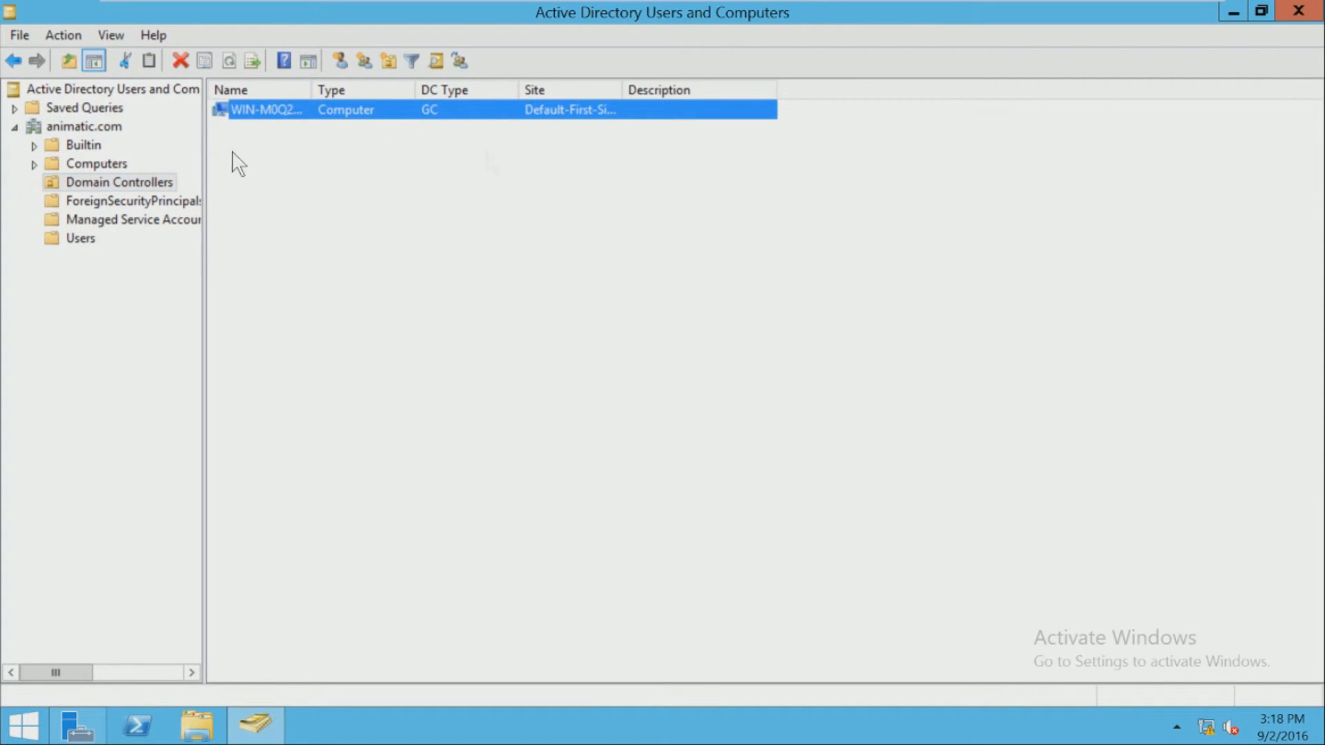
pyautogui.click(97, 164)
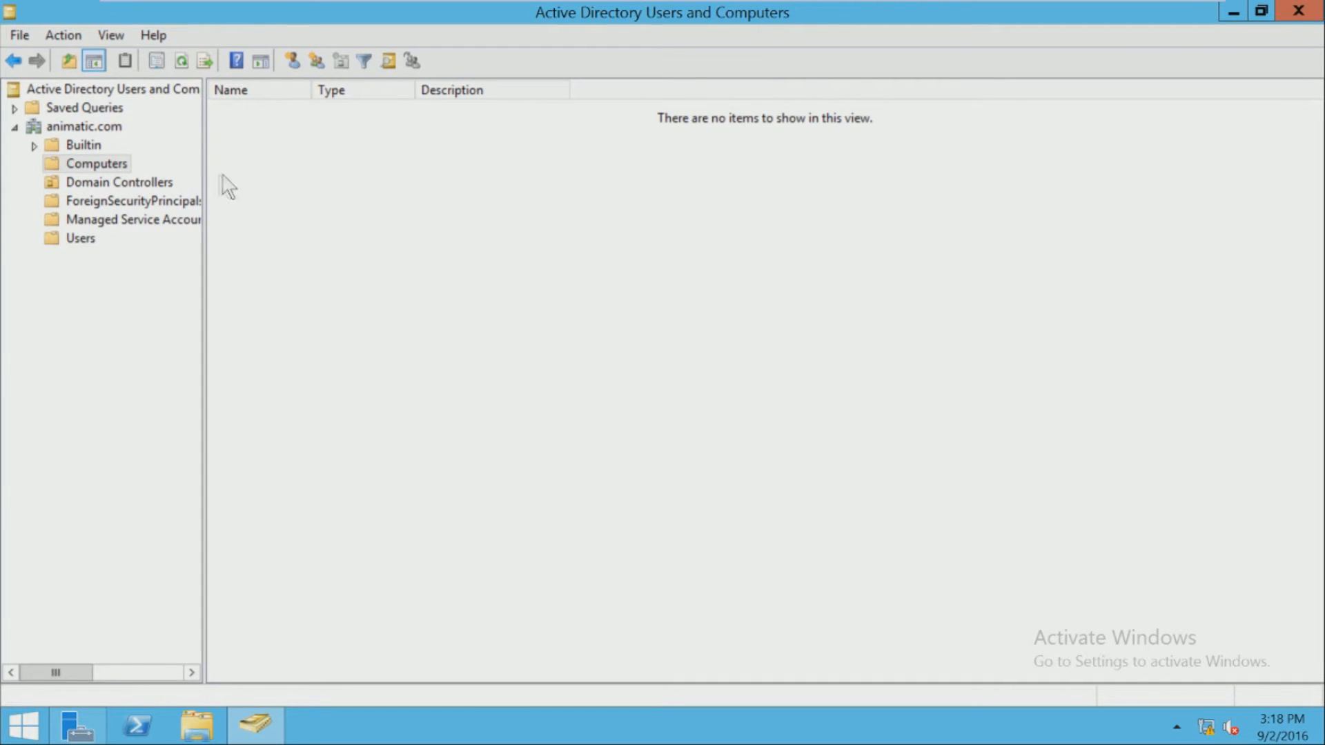
pyautogui.click(39, 147)
pyautogui.click(76, 147)
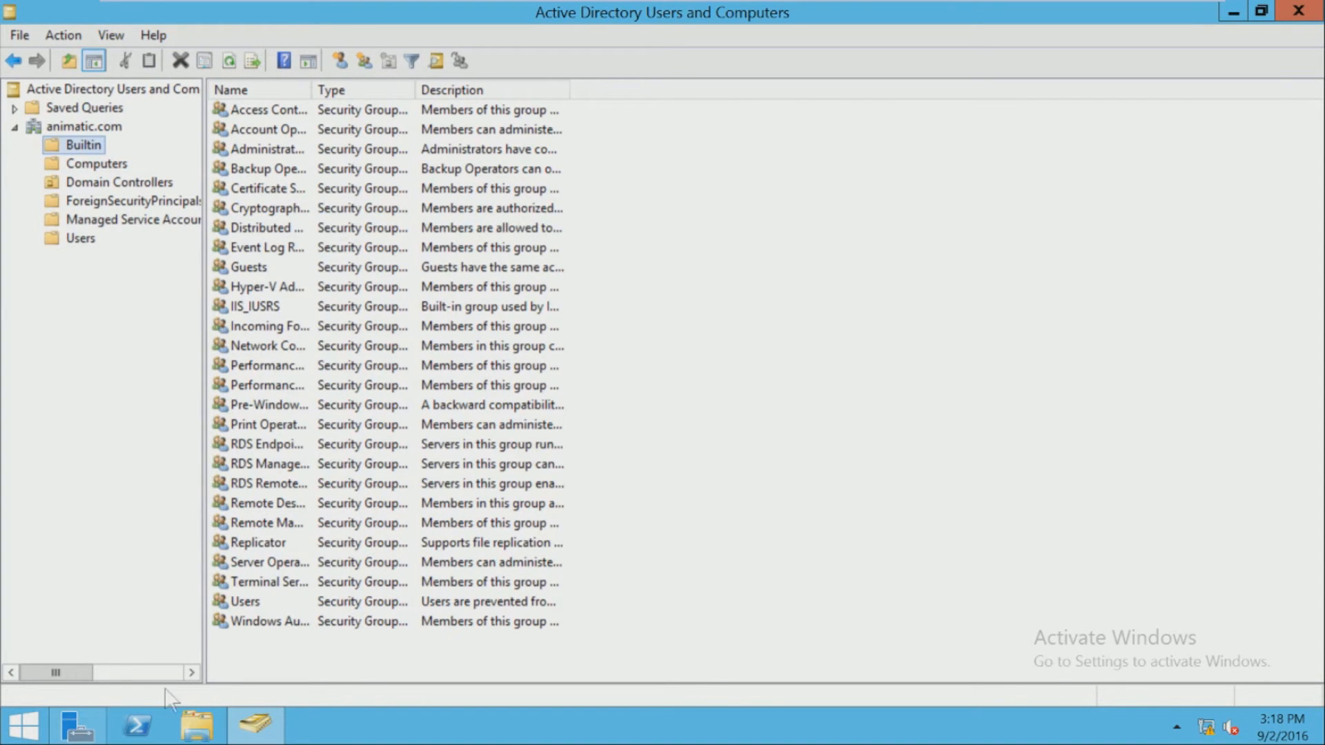
pyautogui.click(249, 326)
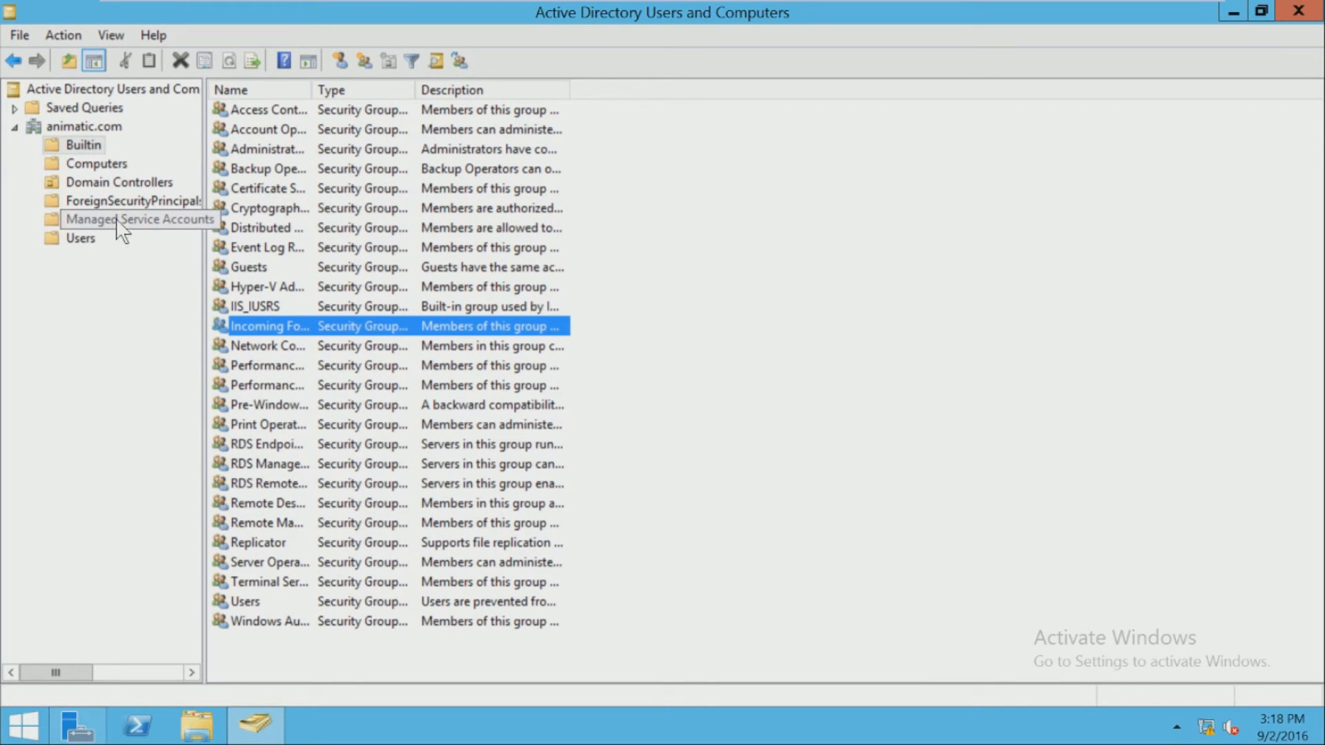
pyautogui.click(141, 182)
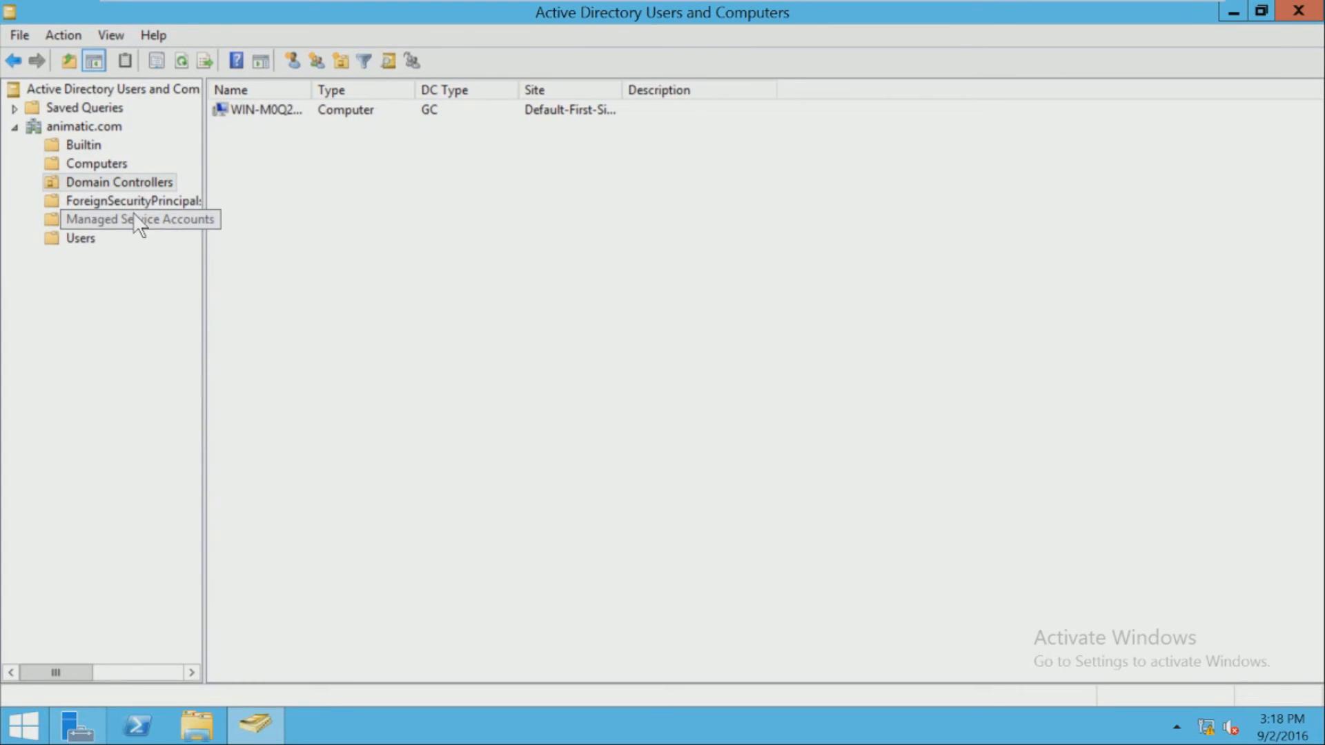
pyautogui.click(126, 234)
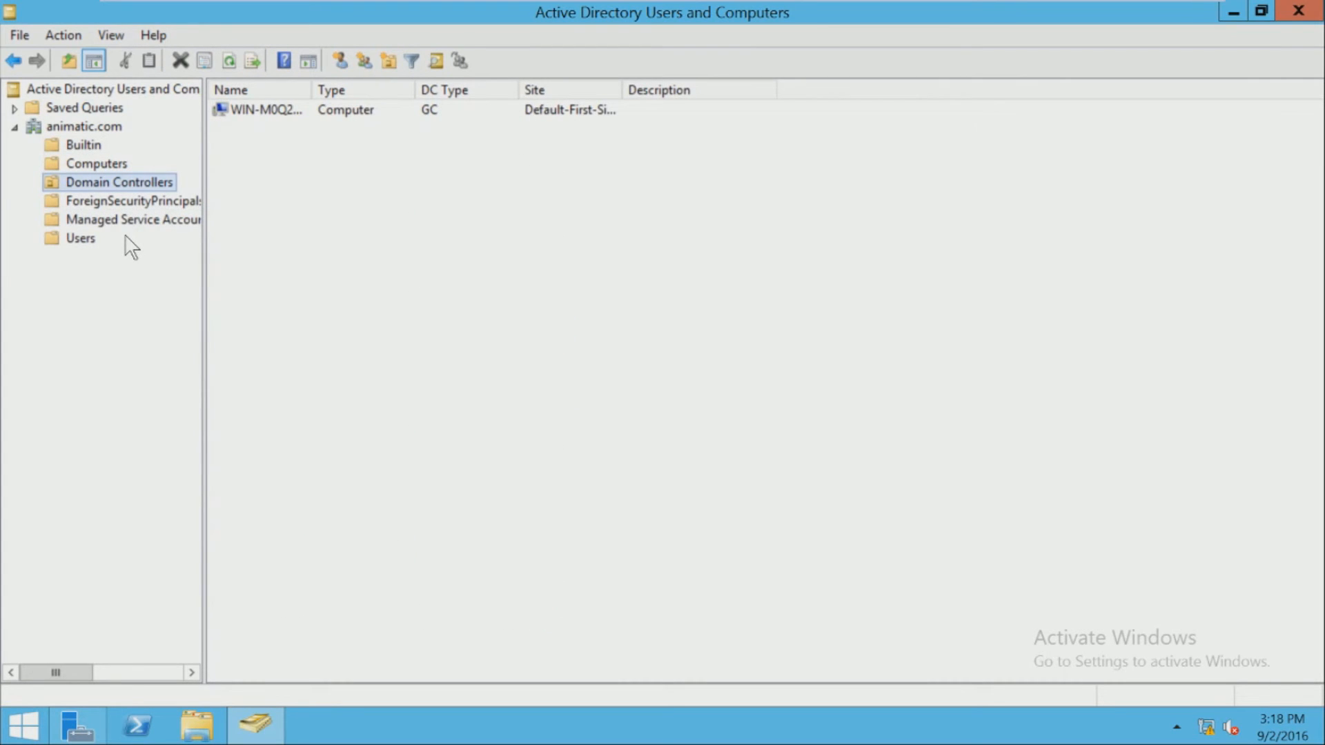